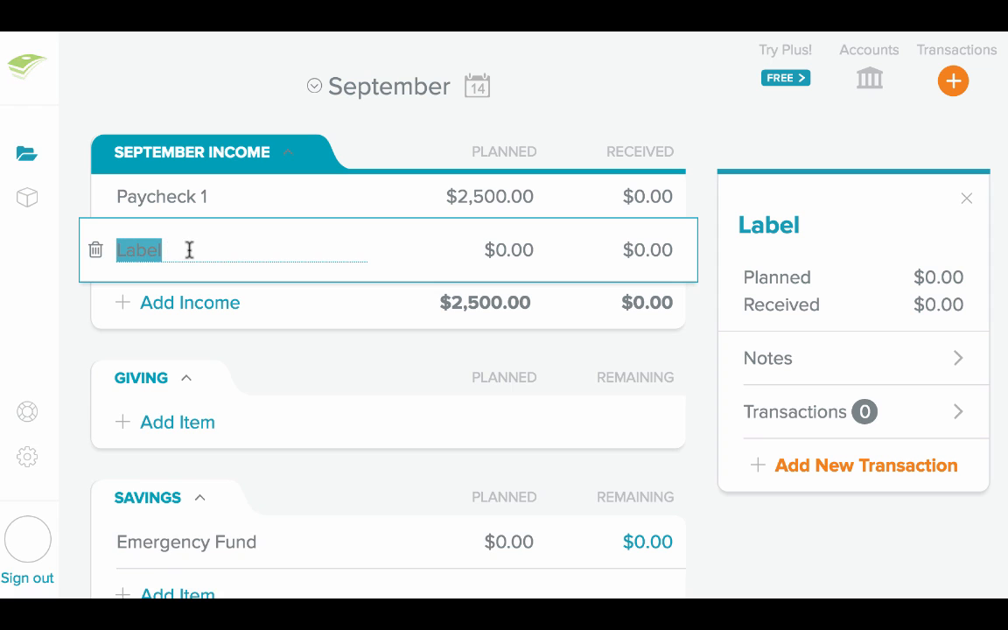
Name the new September income item Paycheck 2 and plan $2,000 for it
{"action": "type", "text": "Paycheck 2"}
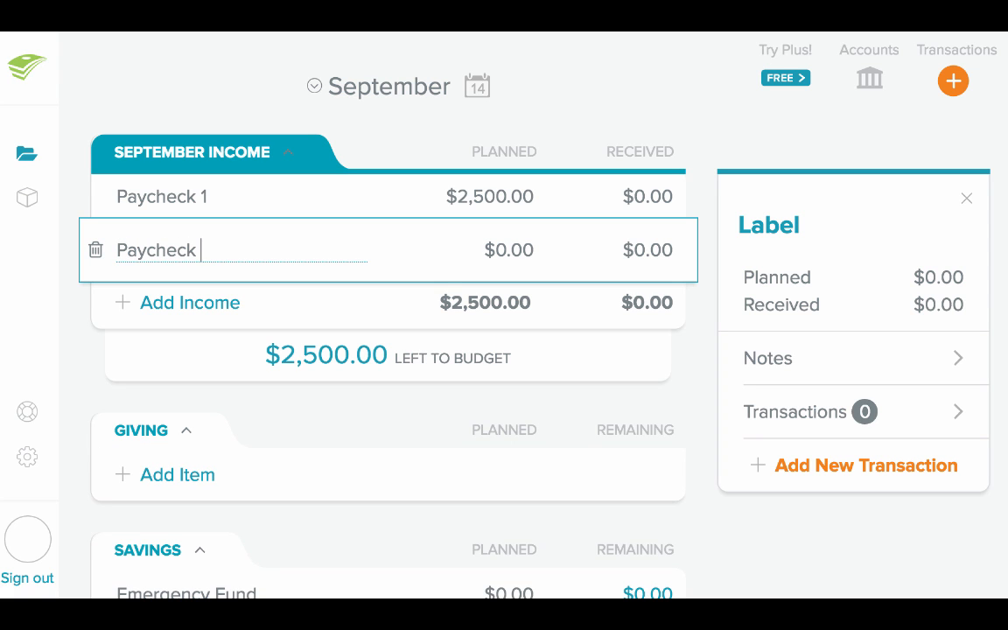
{"action": "left_click", "coordinate": [513, 250]}
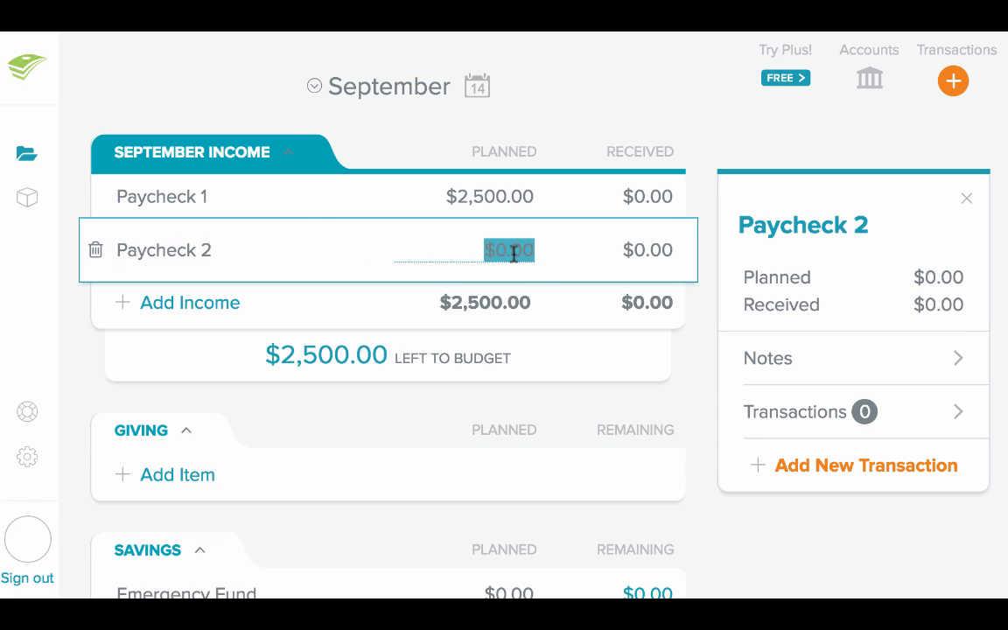
{"action": "type", "text": "2000"}
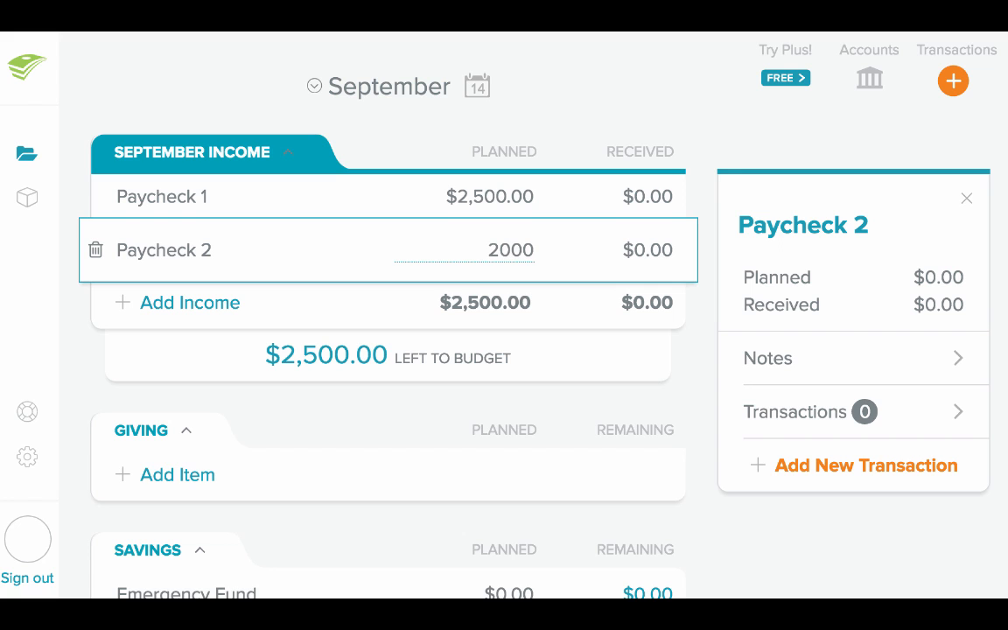
{"action": "left_click", "coordinate": [522, 400]}
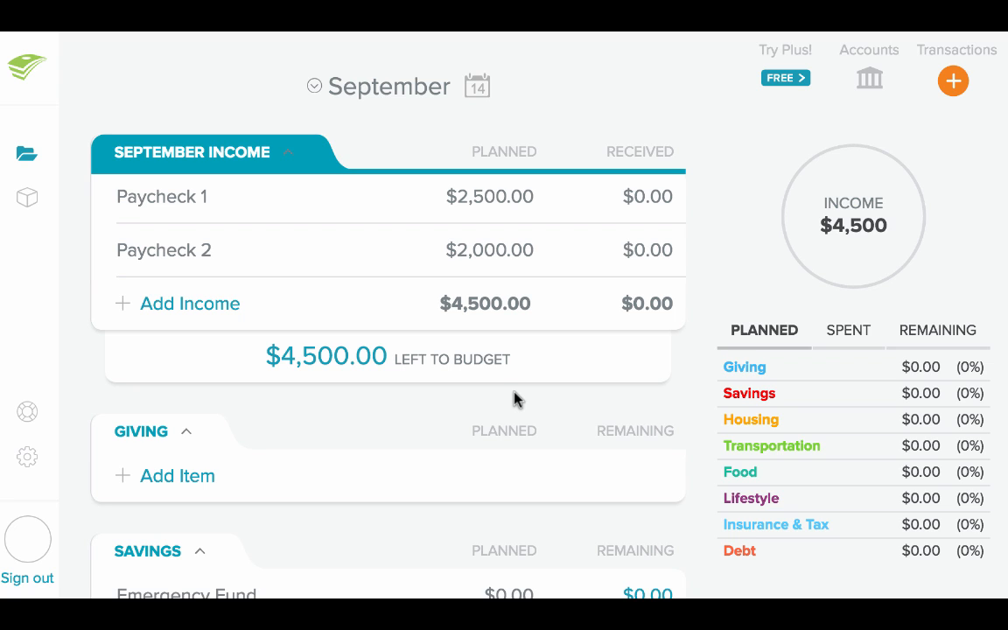
Add a Charity item to the Giving category with a planned amount of $450
{"action": "left_click", "coordinate": [194, 479]}
{"action": "type", "text": "C"}
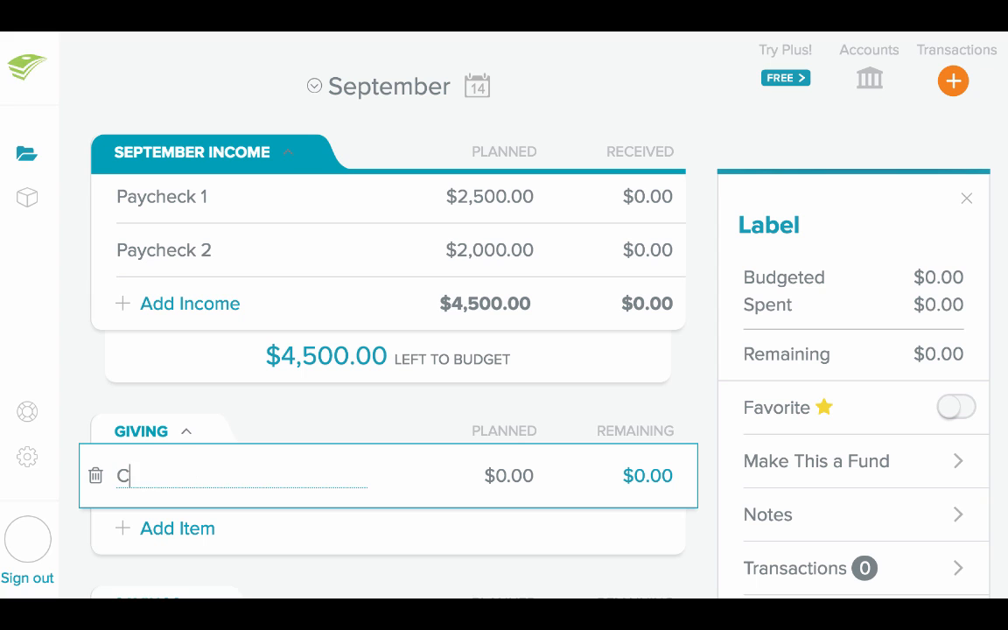
{"action": "type", "text": "harity"}
{"action": "key", "text": "Tab"}
{"action": "type", "text": "450"}
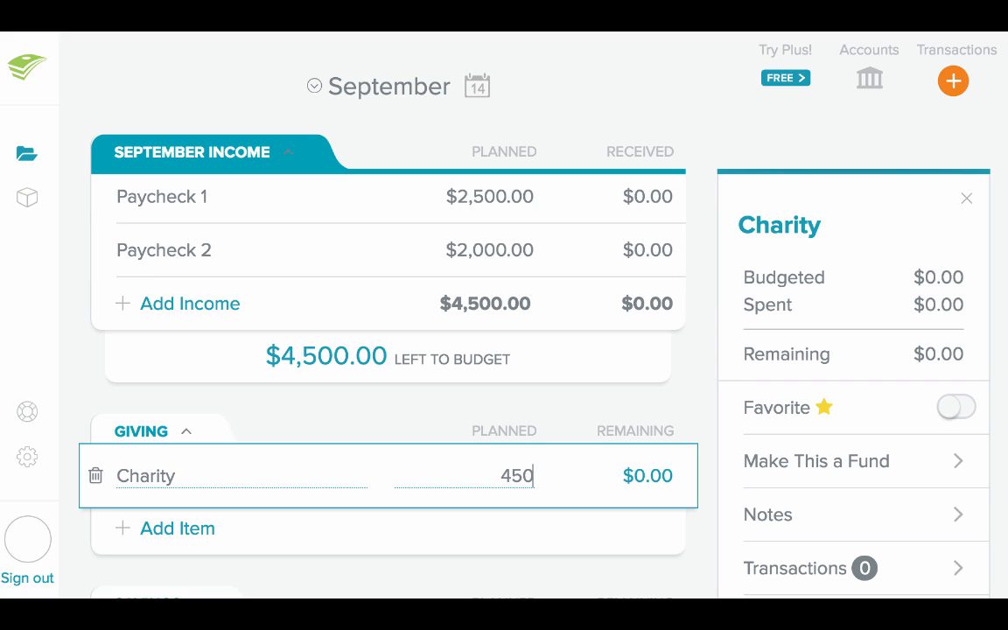
{"action": "left_click", "coordinate": [271, 420]}
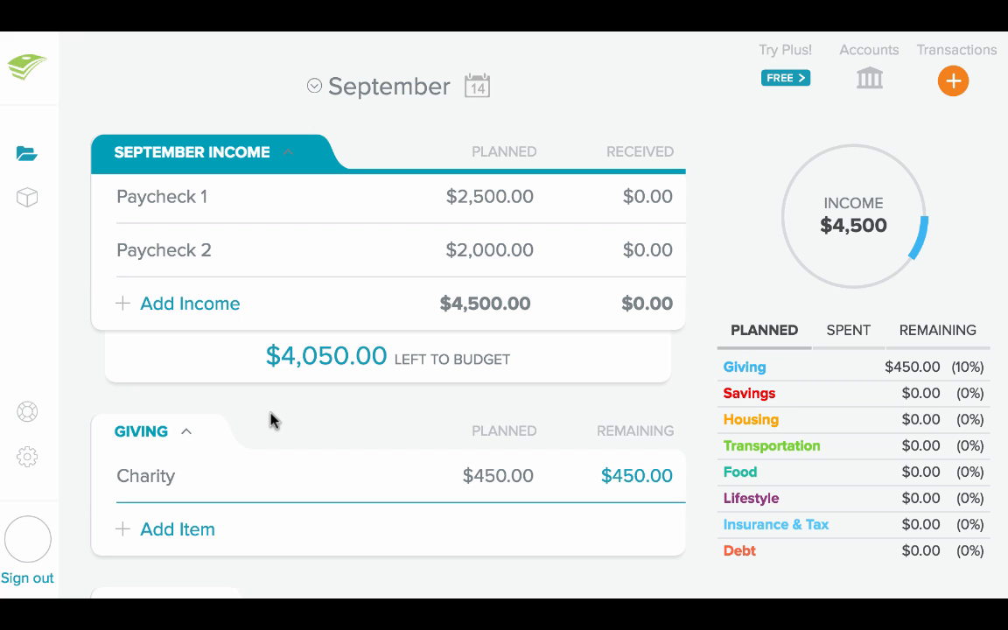
In the Housing category, plan $1,000 for Mortgage, $50 for HOA Dues and $75 for Water
{"action": "scroll", "coordinate": [267, 425], "scroll_direction": "down", "scroll_amount": 5}
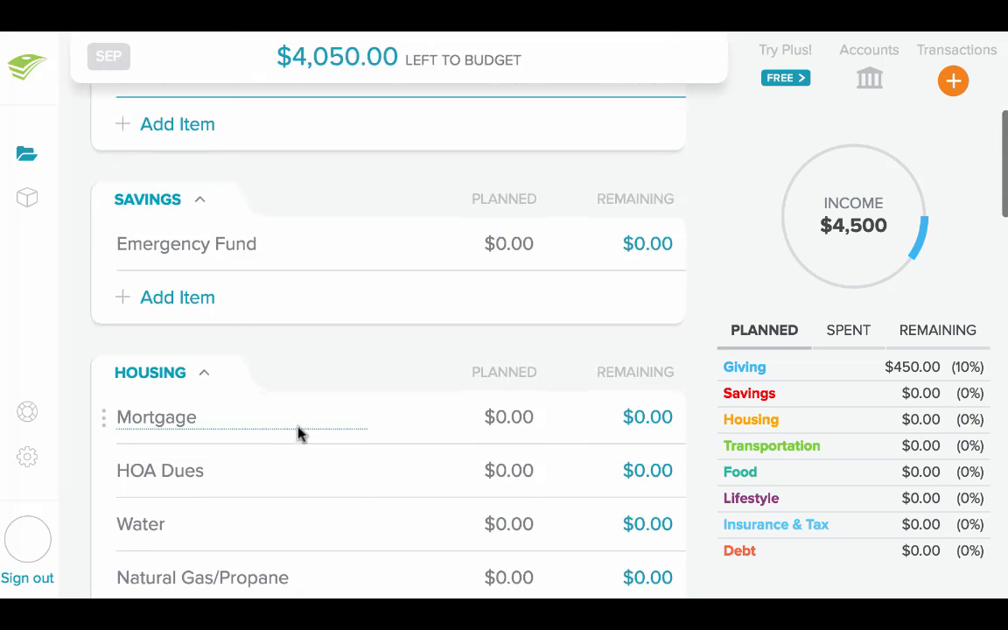
{"action": "left_click", "coordinate": [509, 418]}
{"action": "type", "text": "1,00"}
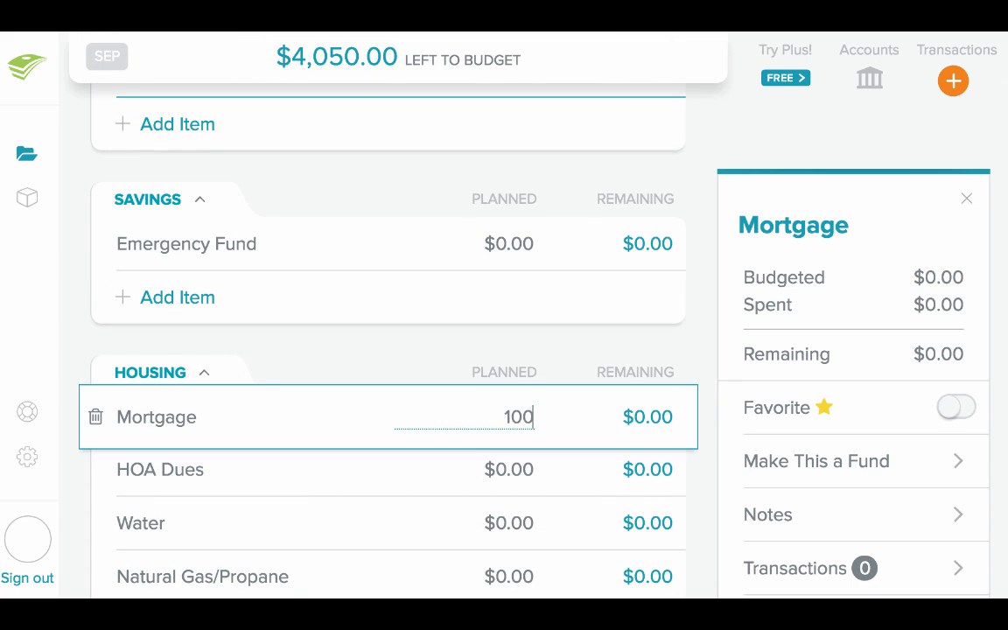
{"action": "type", "text": "0"}
{"action": "left_click", "coordinate": [505, 463]}
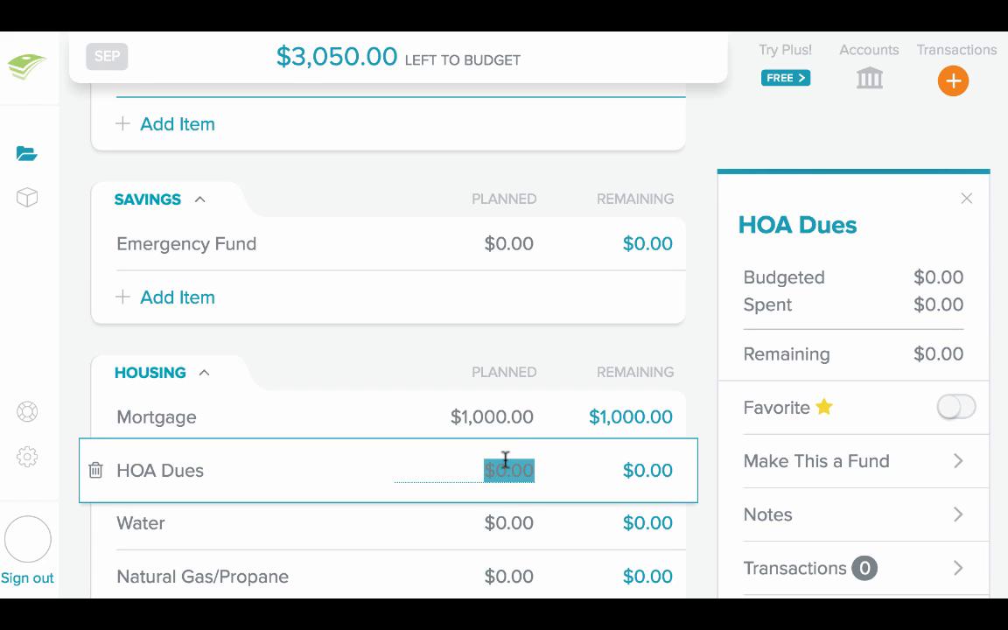
{"action": "type", "text": "50"}
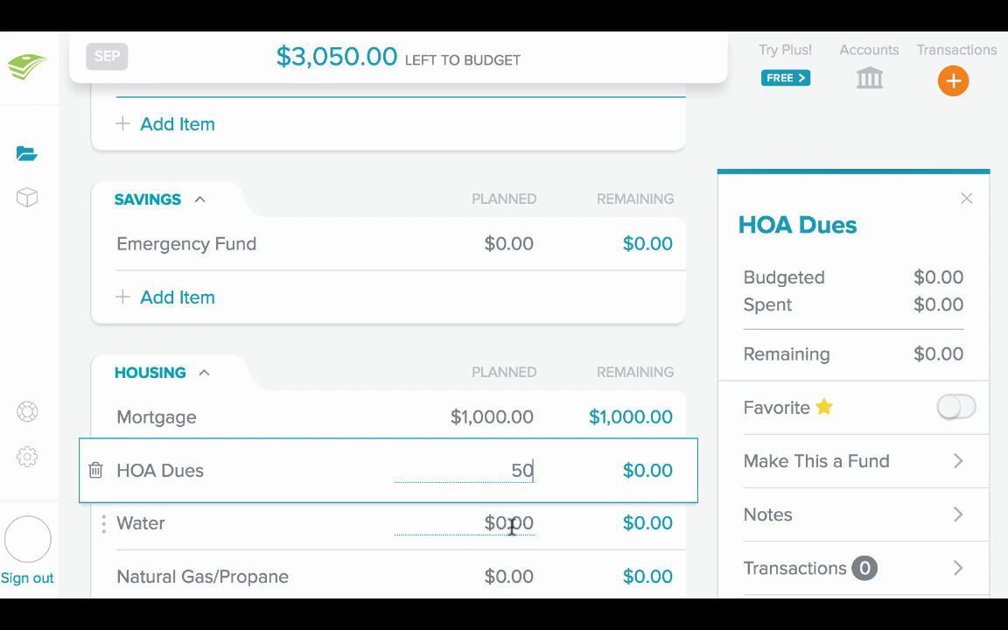
{"action": "left_click", "coordinate": [511, 524]}
{"action": "type", "text": "75"}
In the Housing category, plan $50 for Natural Gas/Propane, $200 for Electricity and $150 for Mobile Phone
{"action": "scroll", "coordinate": [511, 525], "scroll_direction": "down", "scroll_amount": 3}
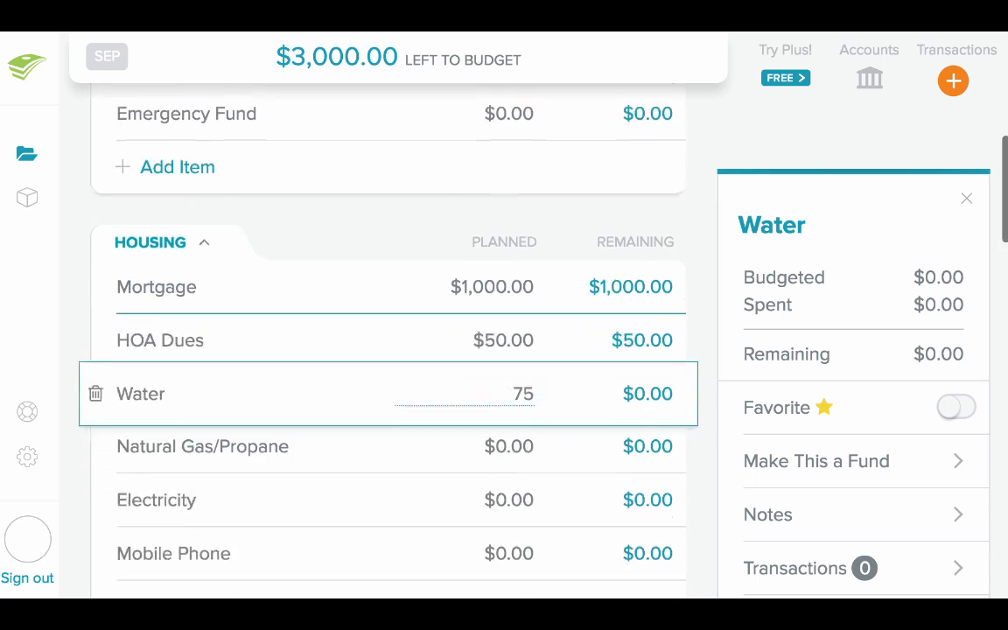
{"action": "scroll", "coordinate": [513, 529], "scroll_direction": "down", "scroll_amount": 2}
{"action": "left_click", "coordinate": [516, 306]}
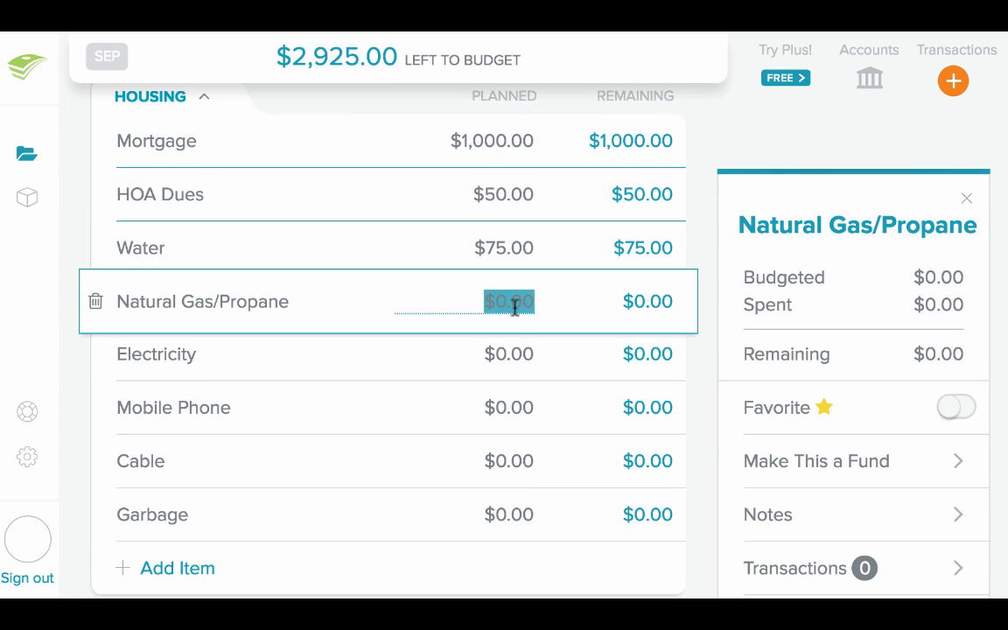
{"action": "type", "text": "50"}
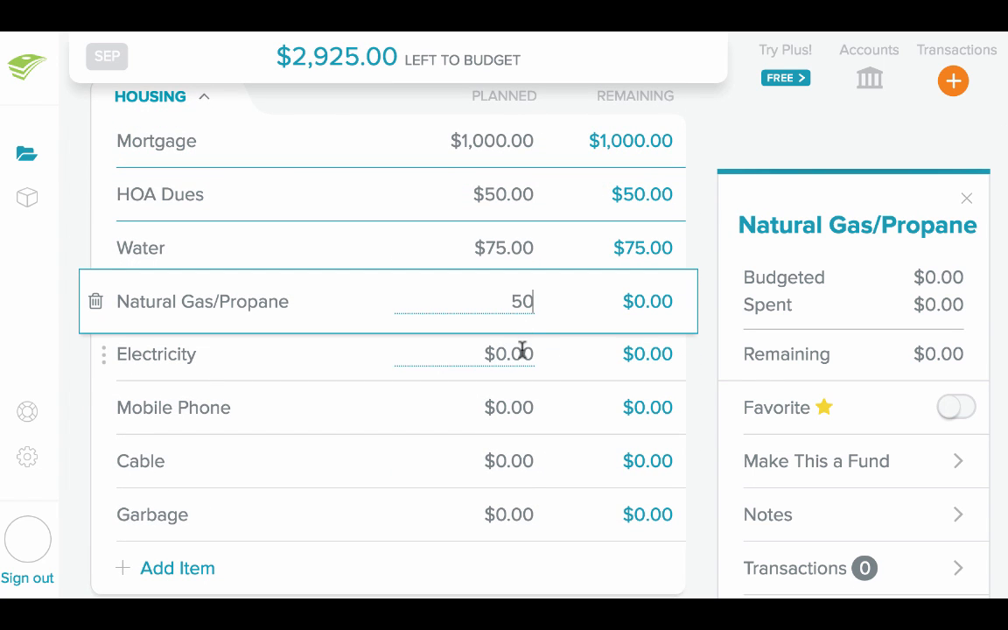
{"action": "left_click", "coordinate": [522, 351]}
{"action": "type", "text": "200"}
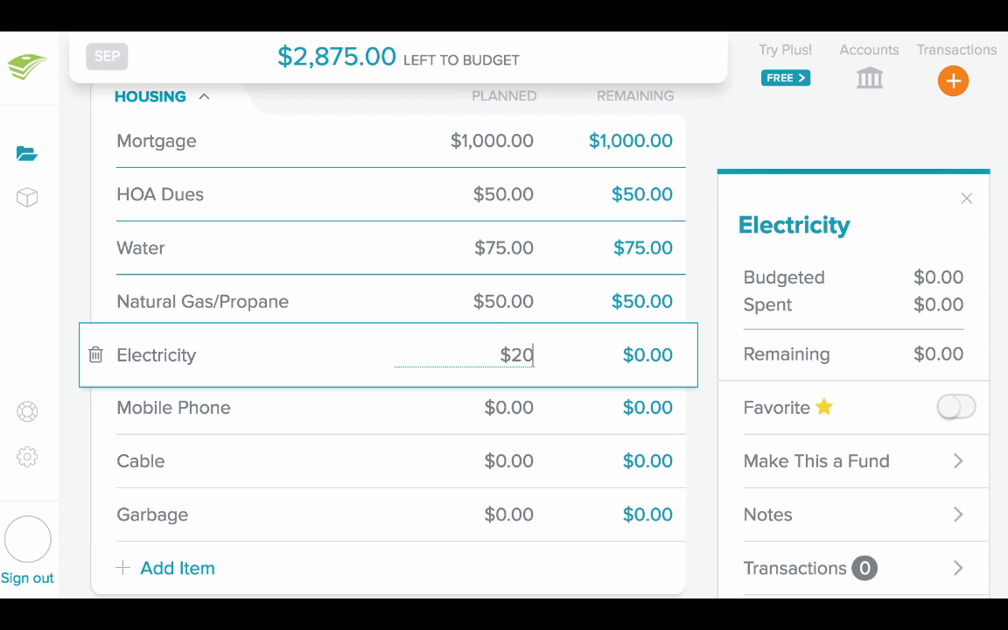
{"action": "left_click", "coordinate": [522, 404]}
{"action": "type", "text": "15"}
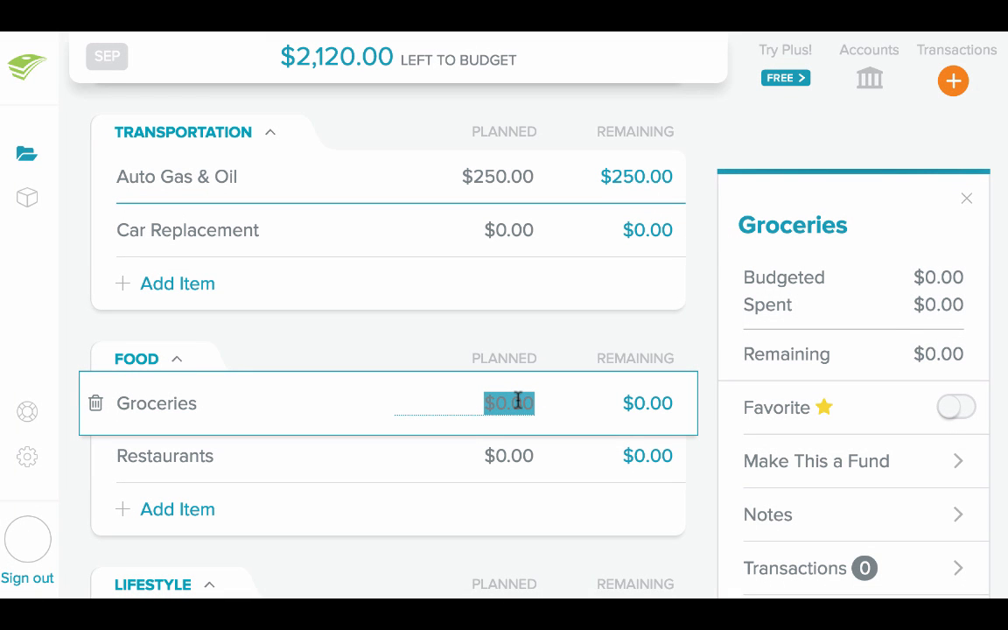
In the Food category, set the planned amounts to $600 for Groceries and $250 for Restaurants
{"action": "type", "text": "600"}
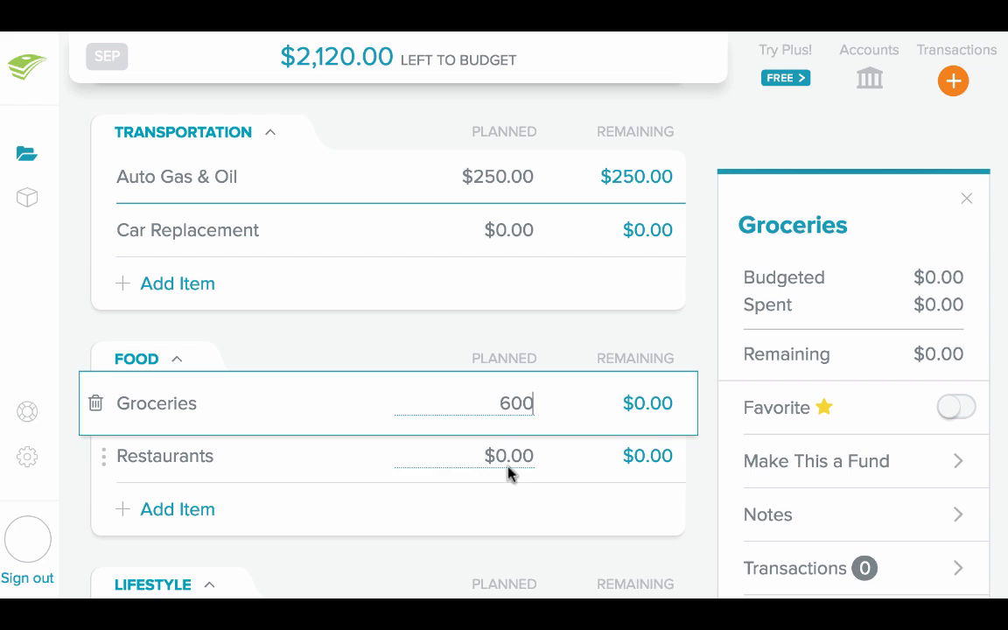
{"action": "left_click", "coordinate": [509, 473]}
{"action": "left_click", "coordinate": [510, 453]}
{"action": "type", "text": "250"}
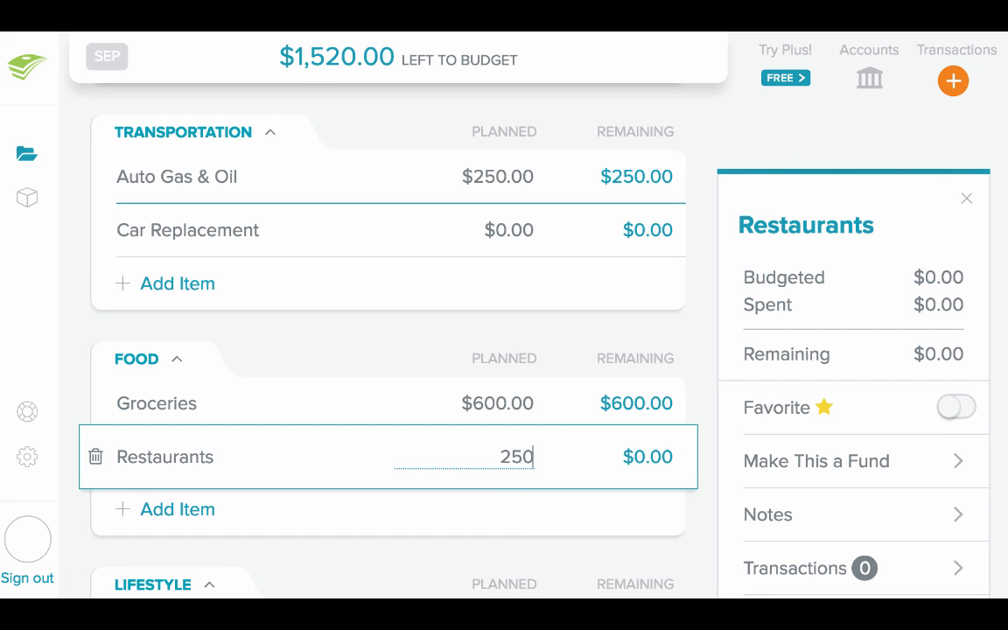
{"action": "left_click", "coordinate": [506, 551]}
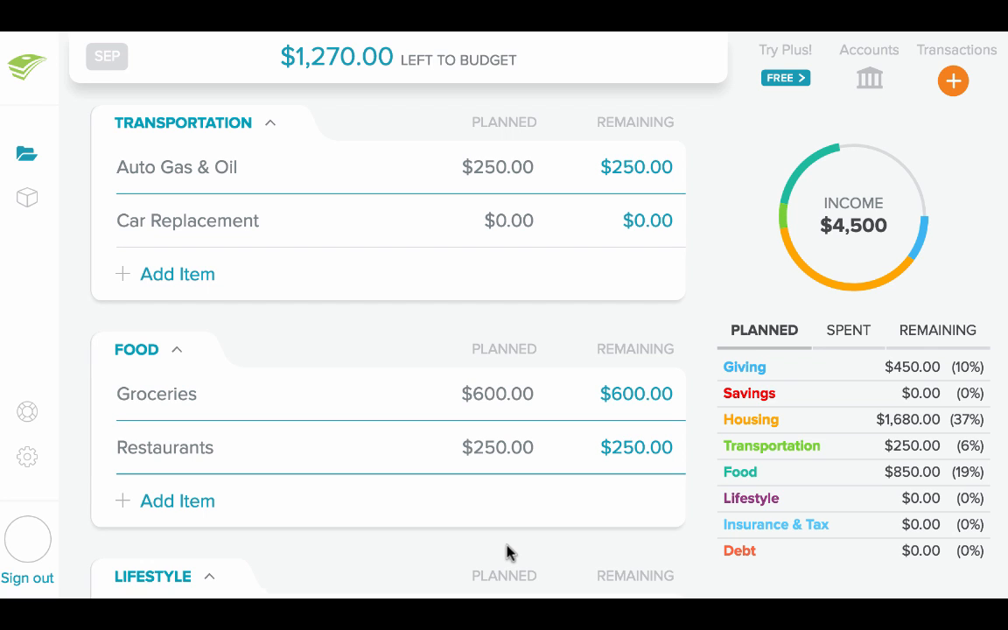
Set the planned amount for Health Insurance in the Insurance & Tax category to $450
{"action": "scroll", "coordinate": [508, 553], "scroll_direction": "down", "scroll_amount": 10}
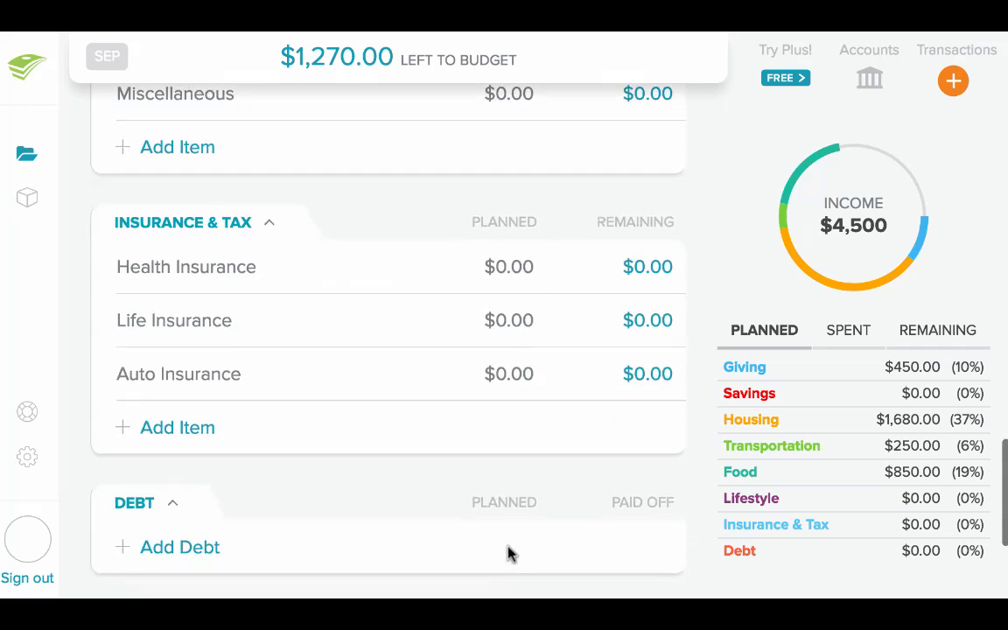
{"action": "left_click", "coordinate": [517, 271]}
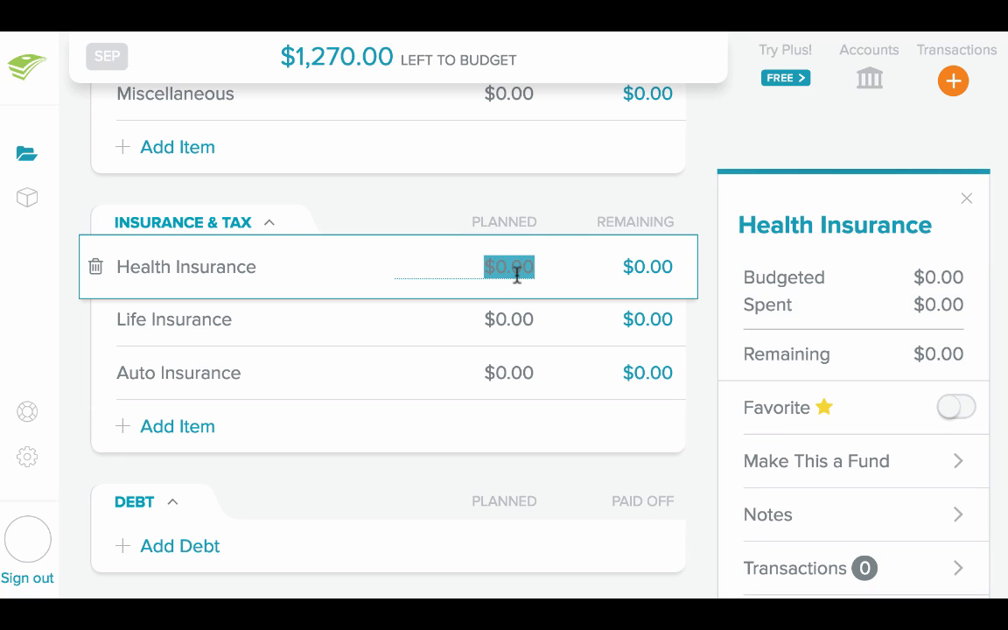
{"action": "type", "text": "450"}
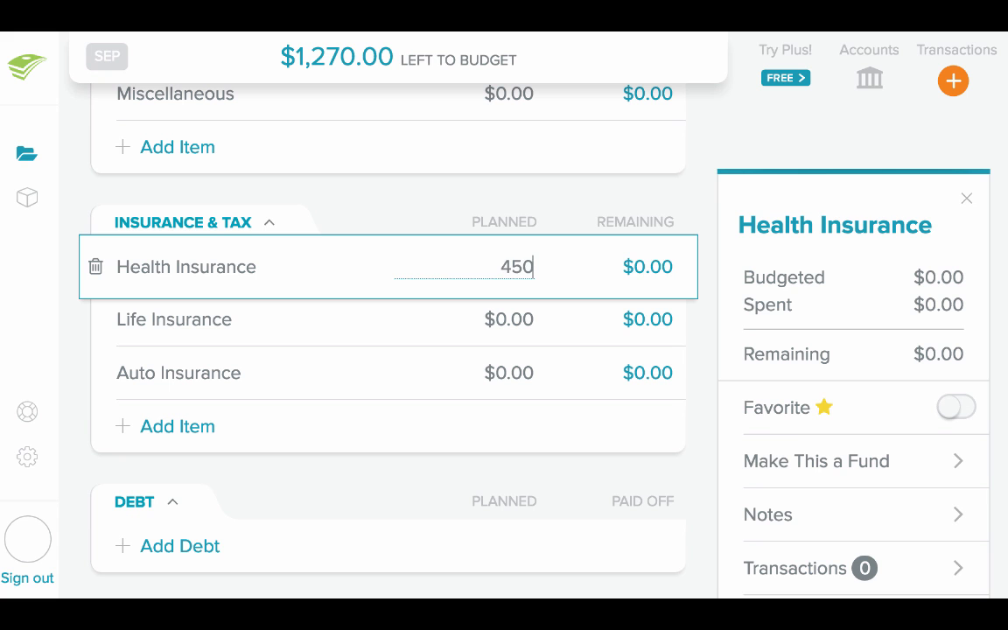
{"action": "left_click", "coordinate": [527, 207]}
Set the planned amount for Miscellaneous in the Lifestyle category to $100
{"action": "scroll", "coordinate": [527, 206], "scroll_direction": "up", "scroll_amount": 3}
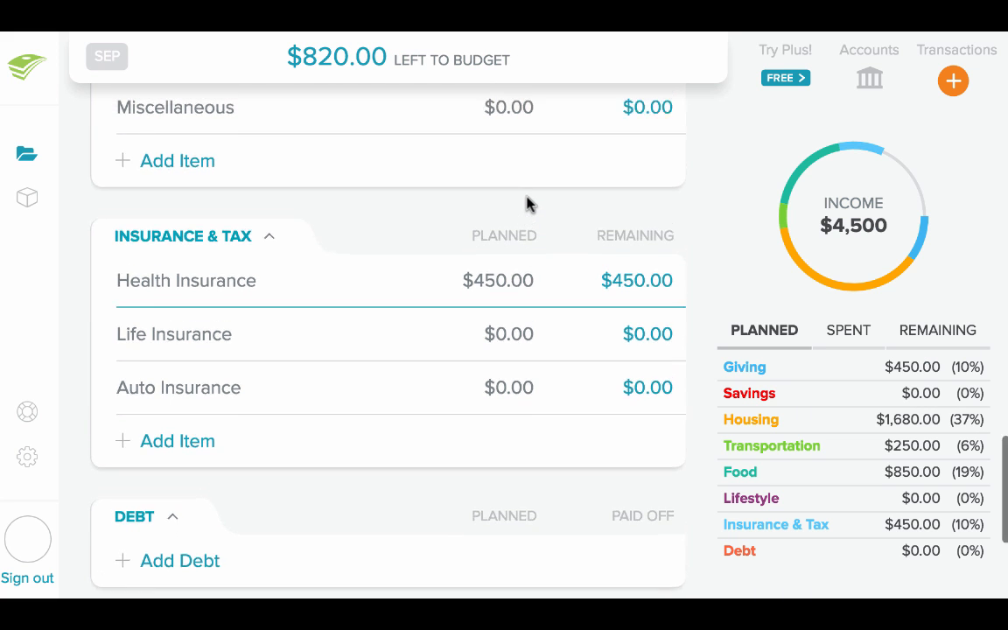
{"action": "left_click", "coordinate": [527, 201]}
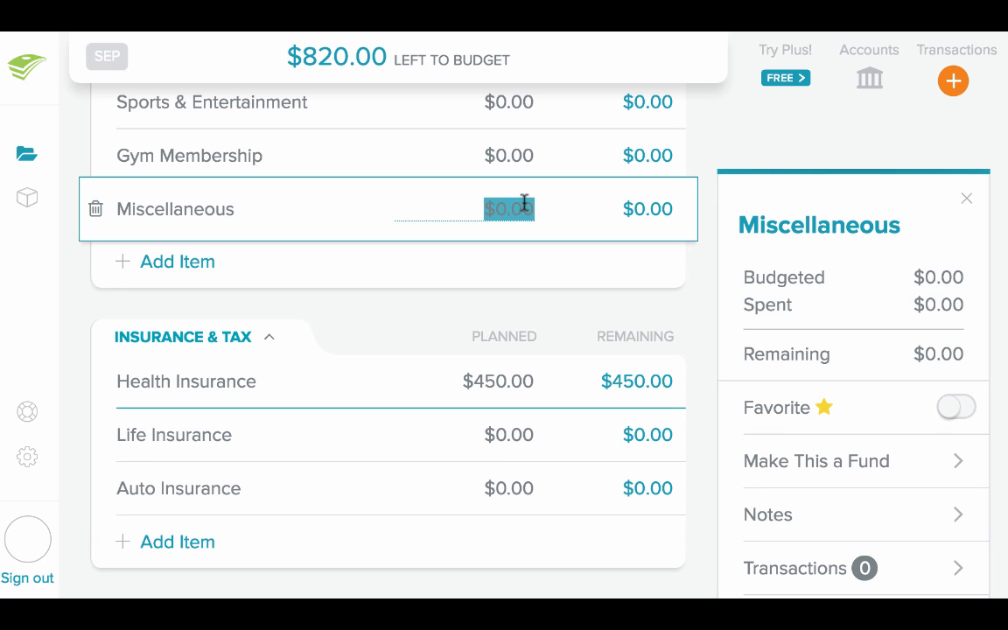
{"action": "type", "text": "100"}
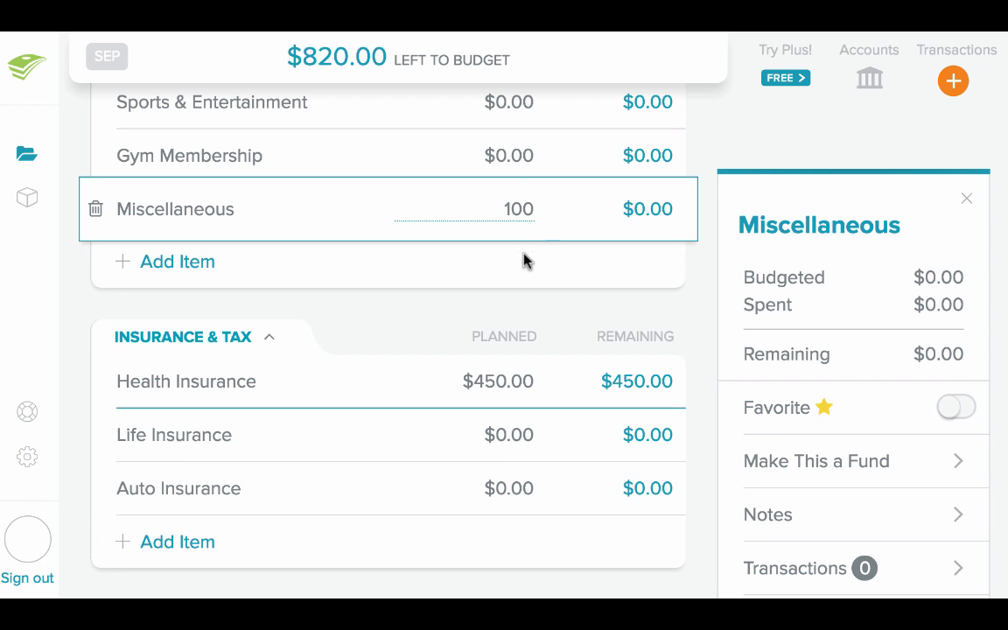
{"action": "left_click", "coordinate": [517, 303]}
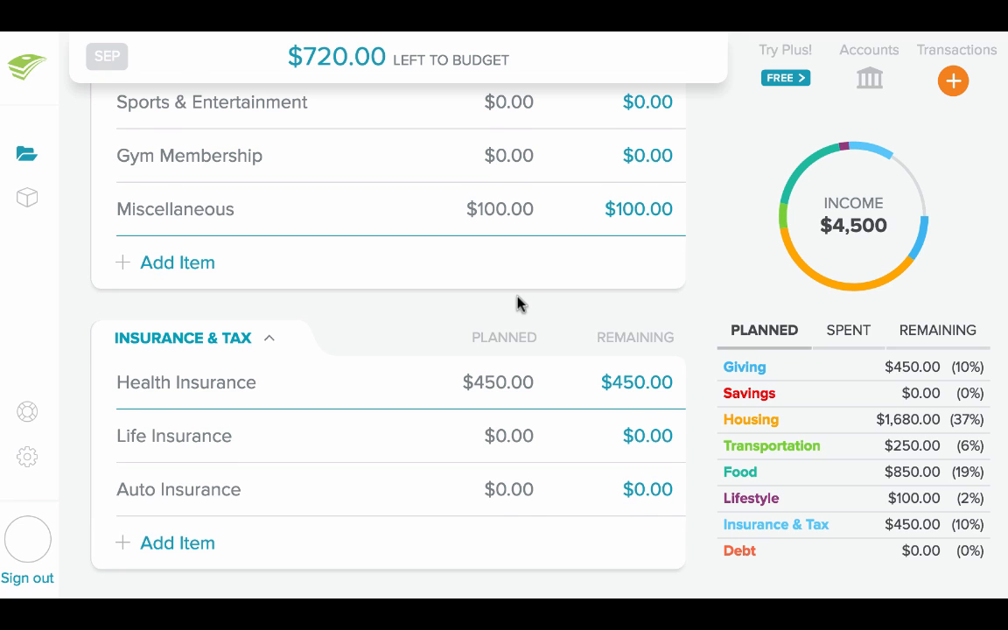
Add a Pet Care item below Miscellaneous in the Lifestyle category with a planned amount of $50
{"action": "scroll", "coordinate": [516, 302], "scroll_direction": "up", "scroll_amount": 1}
{"action": "left_click", "coordinate": [184, 295]}
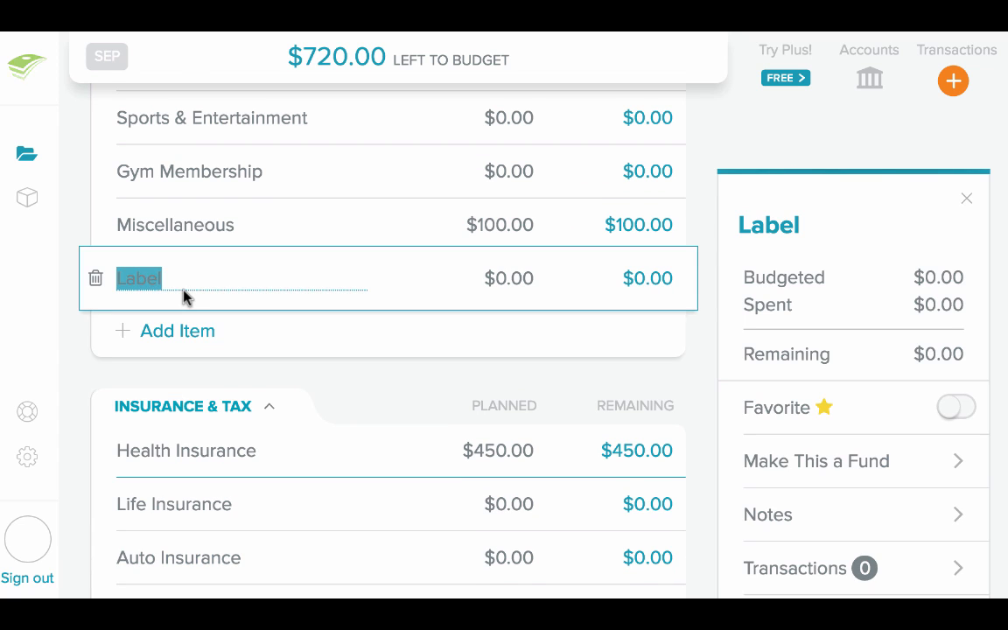
{"action": "type", "text": "Pet Care"}
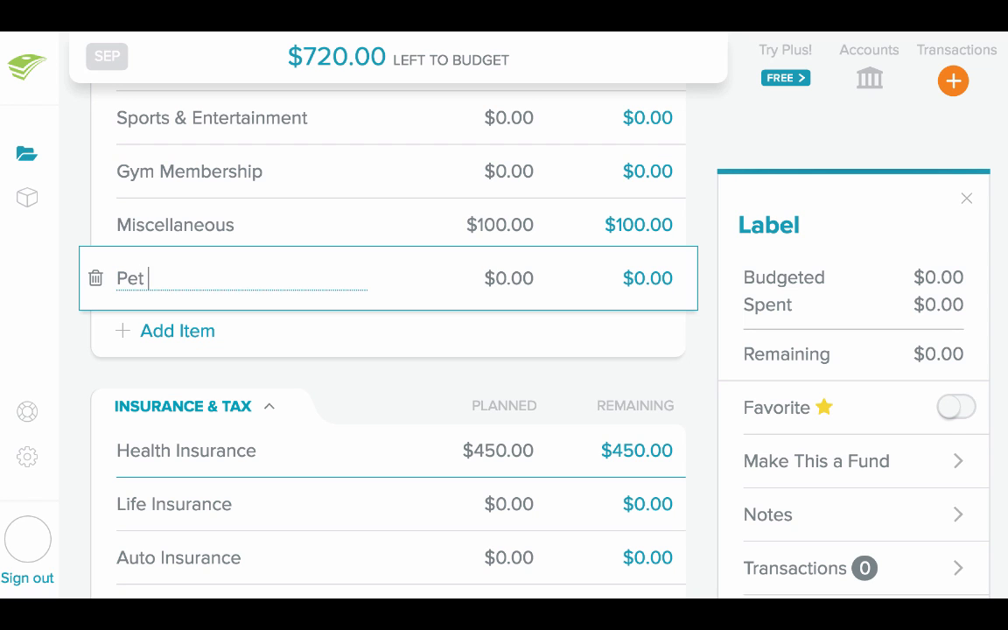
{"action": "left_click", "coordinate": [513, 278]}
{"action": "type", "text": "50"}
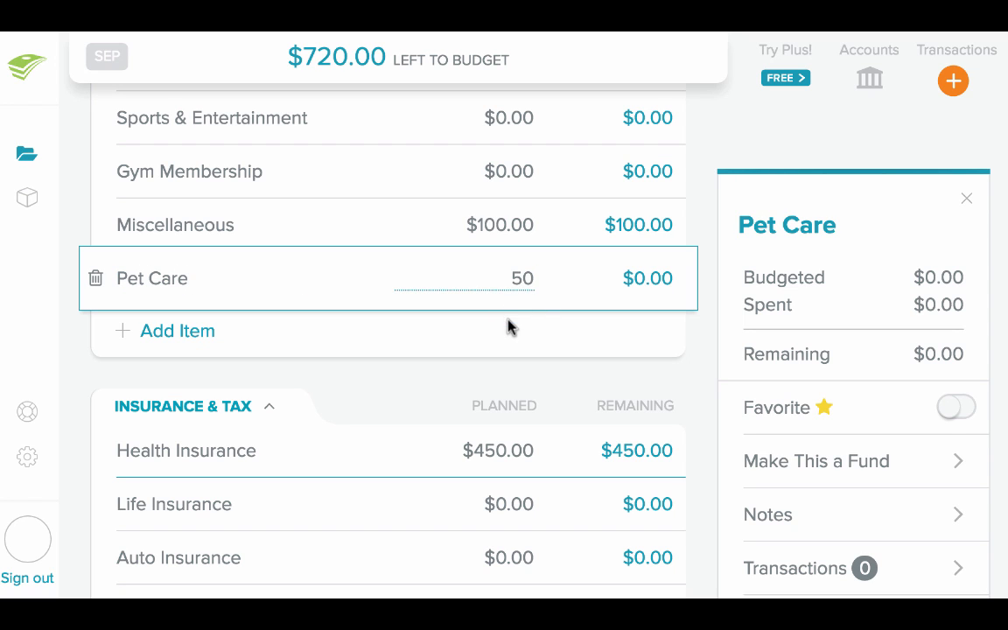
{"action": "left_click", "coordinate": [508, 374]}
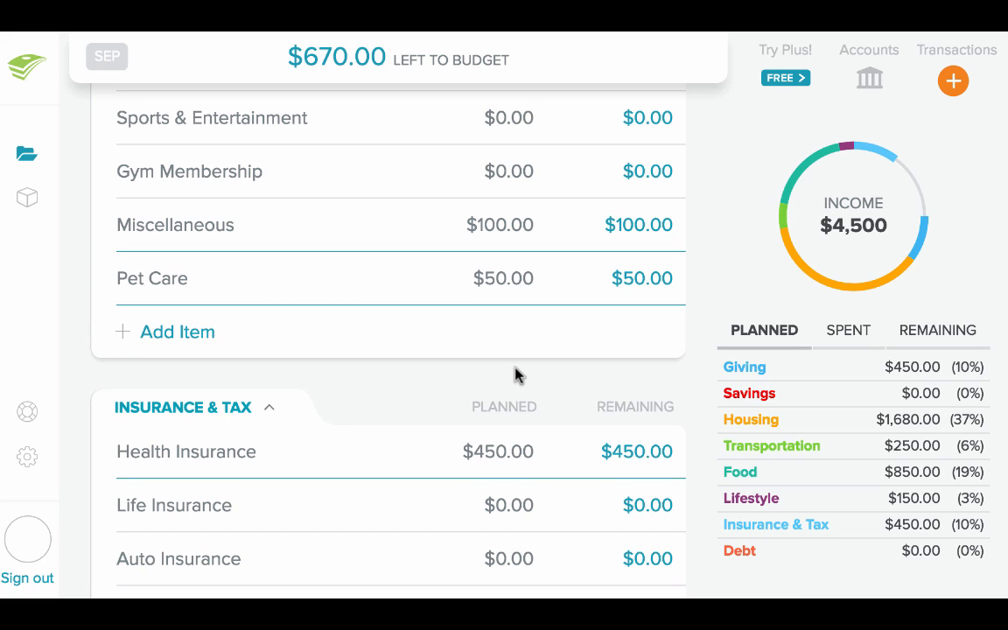
Delete the Health Insurance item from the Insurance & Tax category and confirm the deletion
{"action": "left_click", "coordinate": [161, 452]}
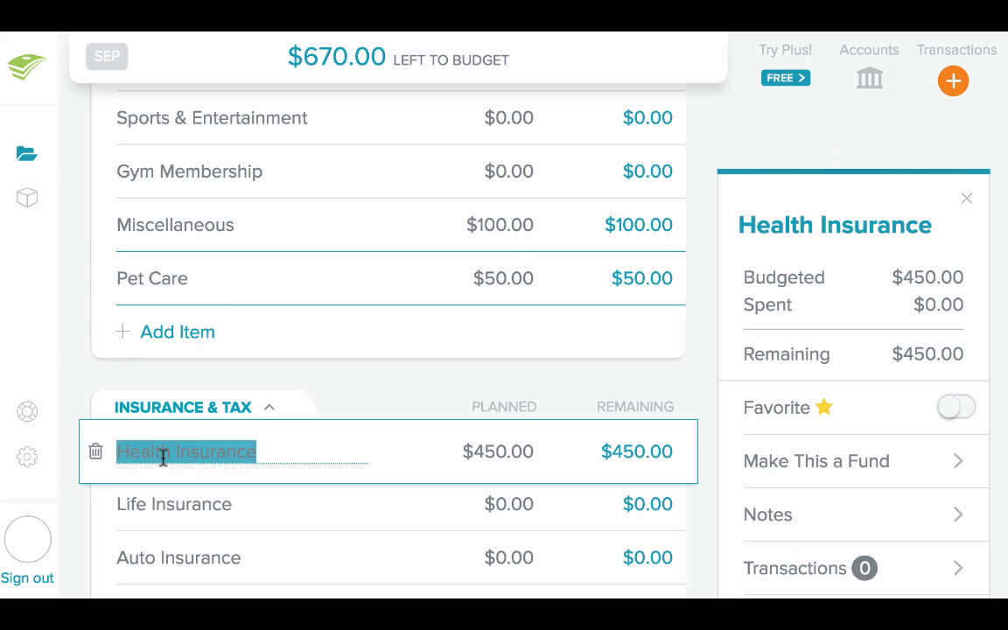
{"action": "left_click", "coordinate": [96, 453]}
{"action": "left_click", "coordinate": [96, 453]}
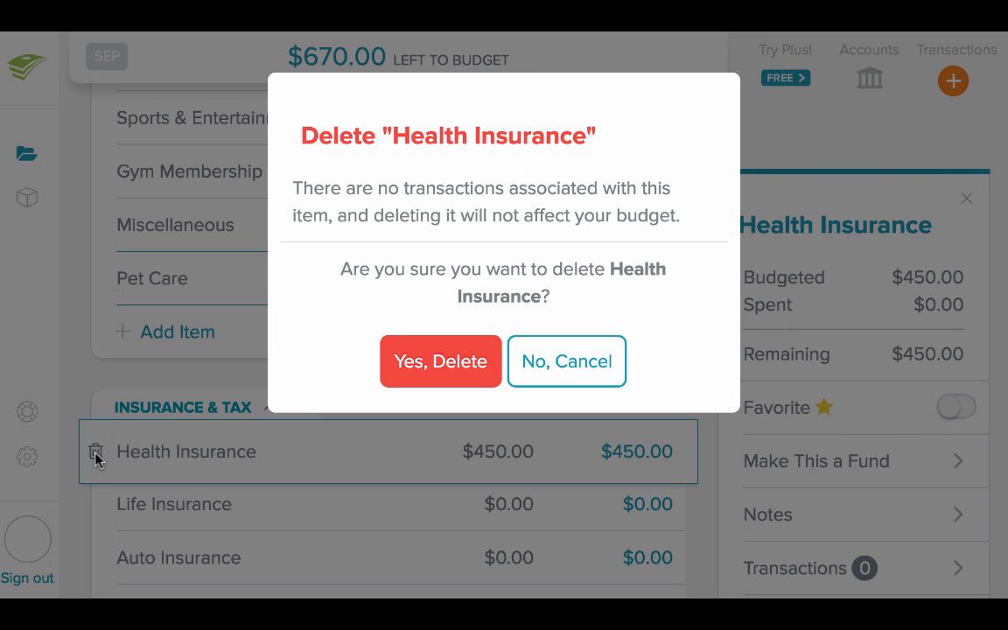
{"action": "left_click", "coordinate": [427, 372]}
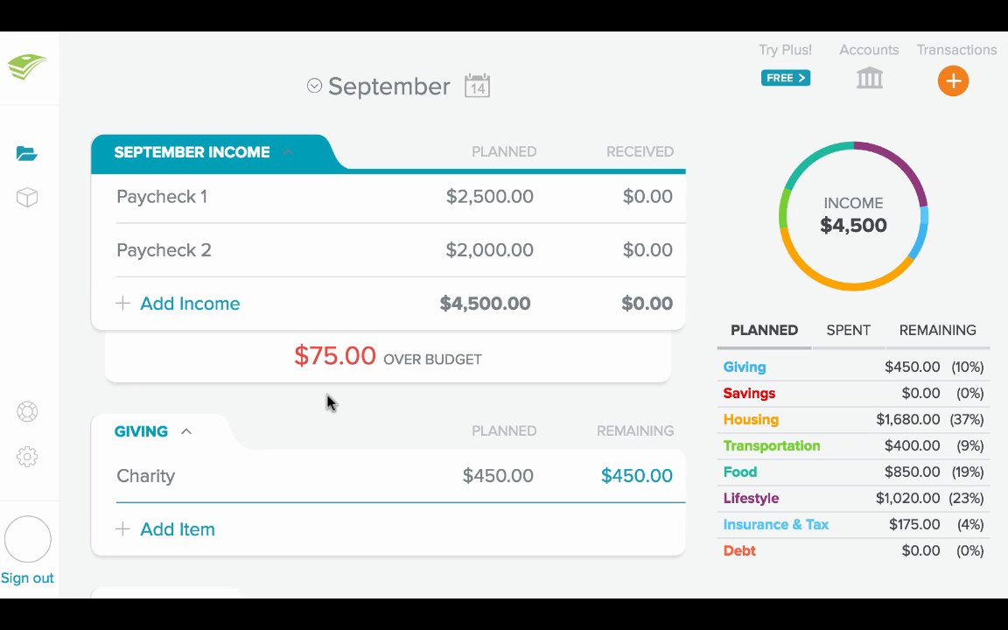
Set the planned amount for Sports & Entertainment in the Lifestyle category to $125
{"action": "scroll", "coordinate": [327, 402], "scroll_direction": "down", "scroll_amount": 20}
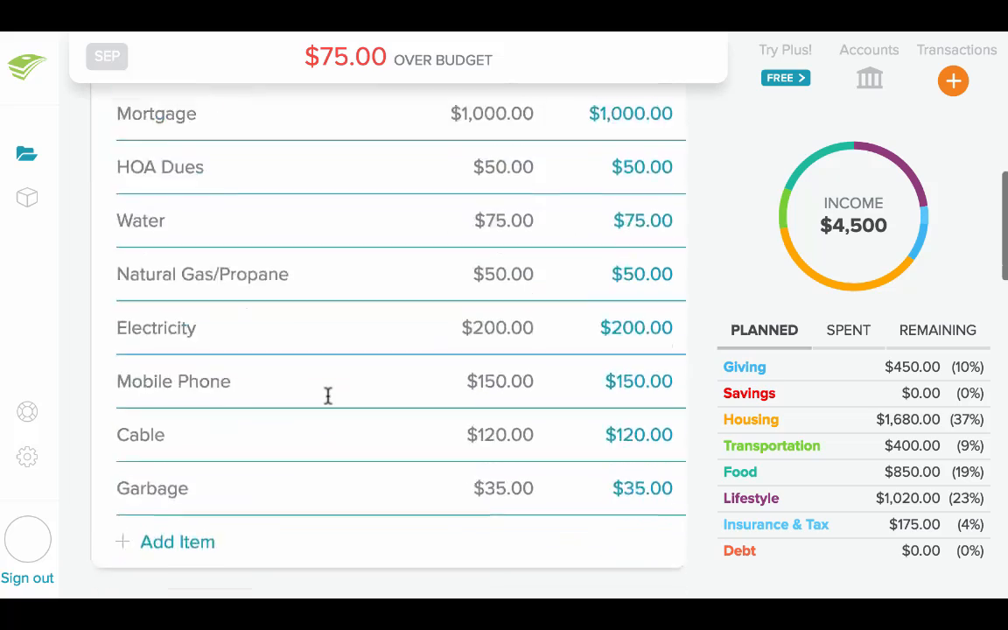
{"action": "scroll", "coordinate": [328, 397], "scroll_direction": "down", "scroll_amount": 3}
{"action": "left_click", "coordinate": [495, 322]}
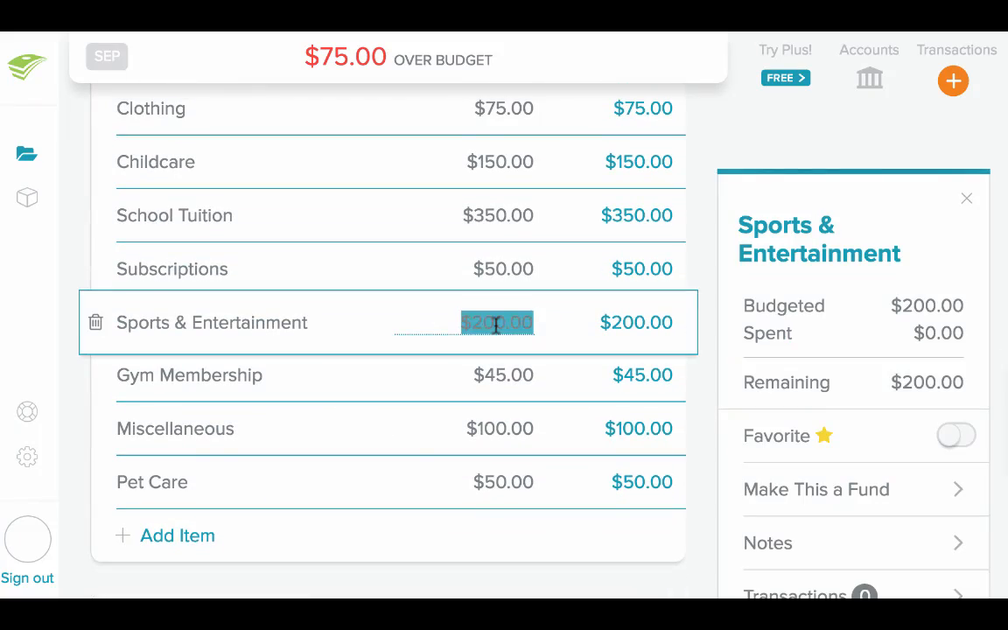
{"action": "type", "text": "125"}
{"action": "left_click", "coordinate": [709, 270]}
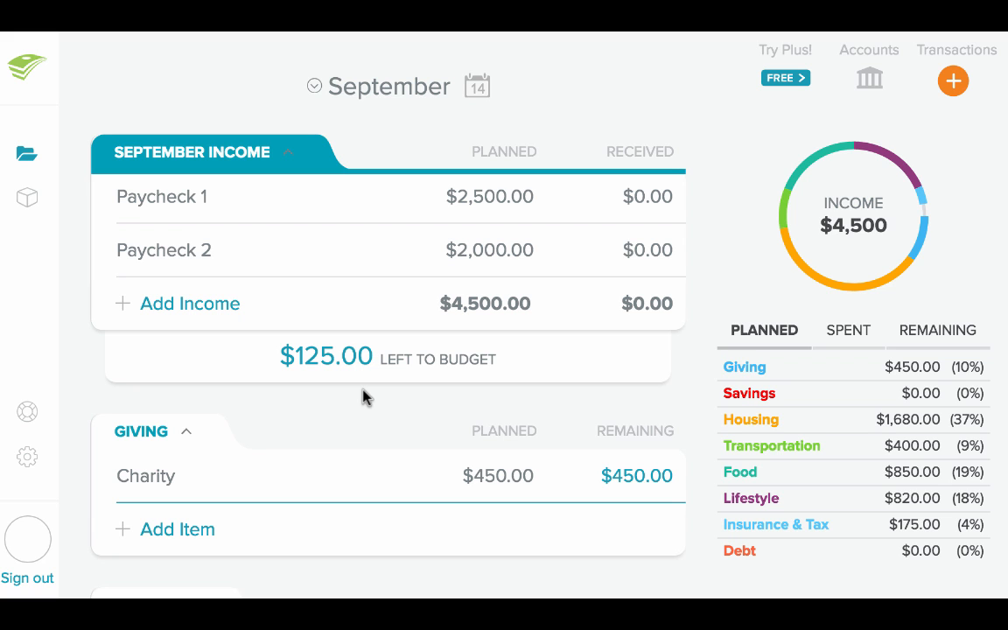
Set the planned amount for Emergency Fund in the Savings category to $125
{"action": "scroll", "coordinate": [362, 389], "scroll_direction": "down", "scroll_amount": 3}
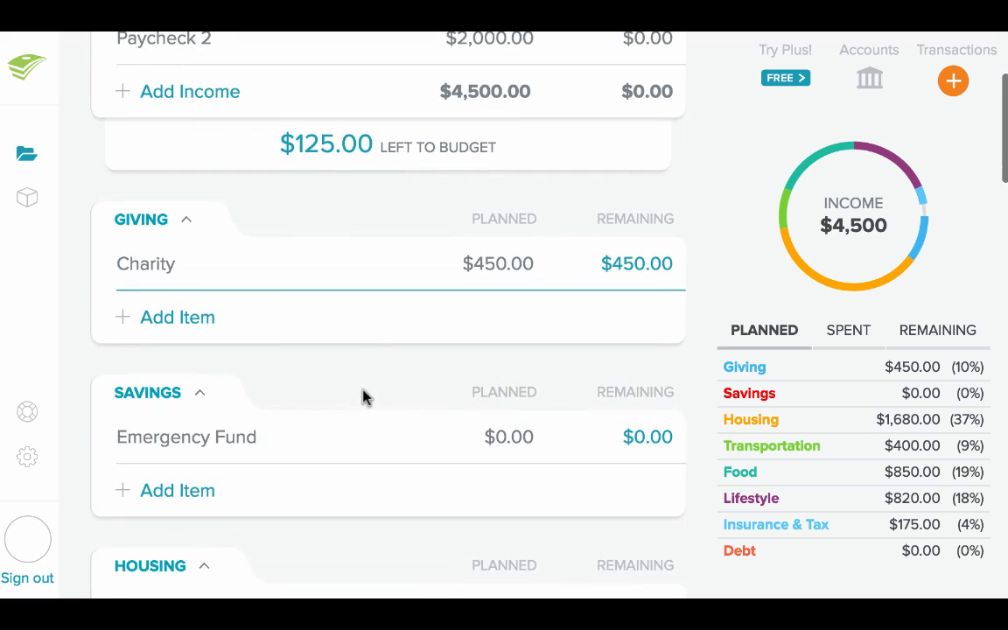
{"action": "left_click", "coordinate": [537, 429]}
{"action": "type", "text": "1"}
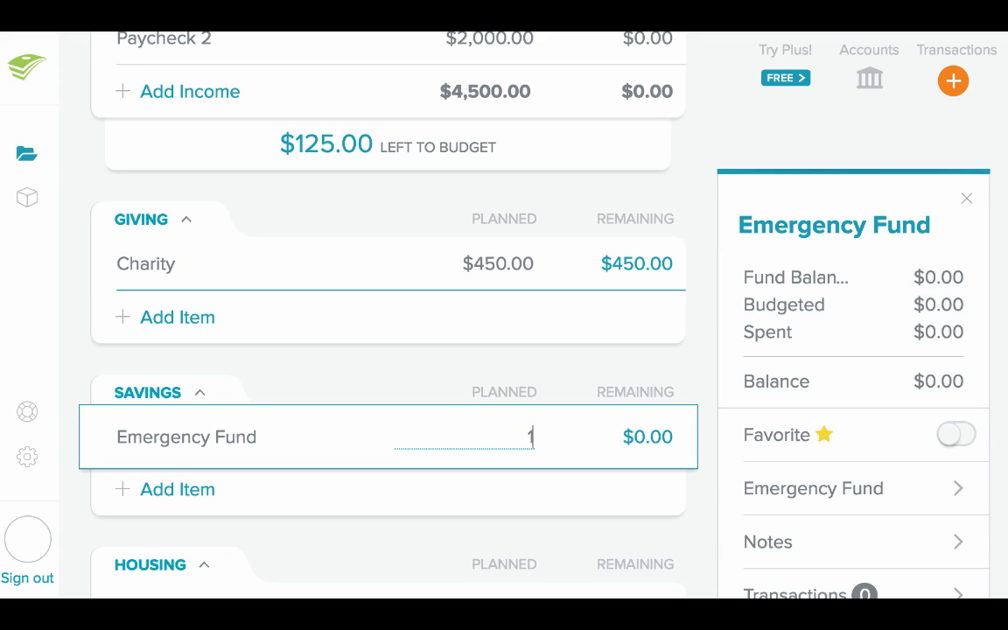
{"action": "type", "text": "25"}
{"action": "left_click", "coordinate": [576, 382]}
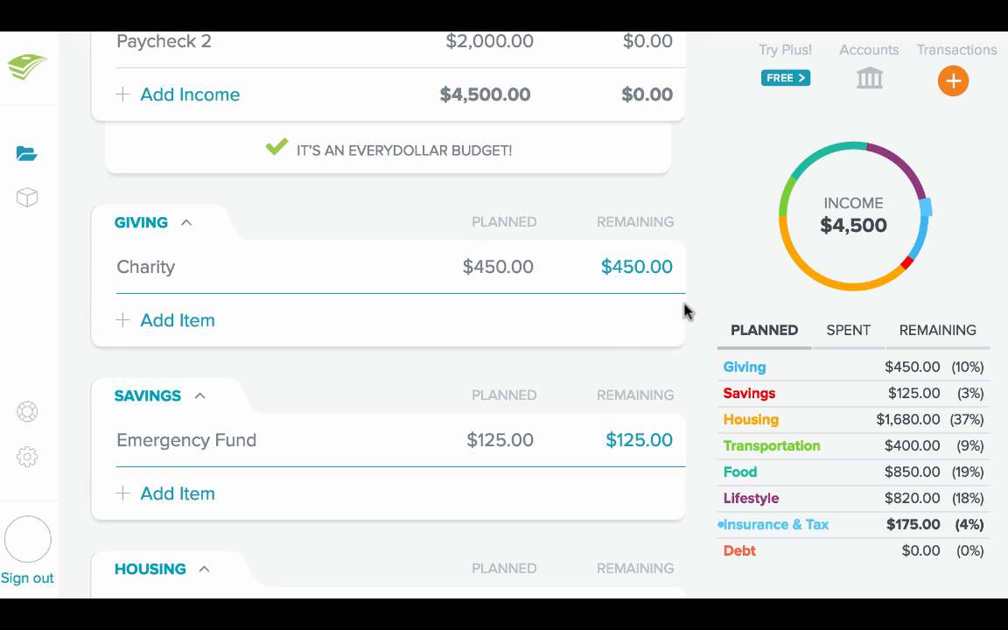
Start a new expense transaction and date it 2016-09-12
{"action": "left_click", "coordinate": [957, 81]}
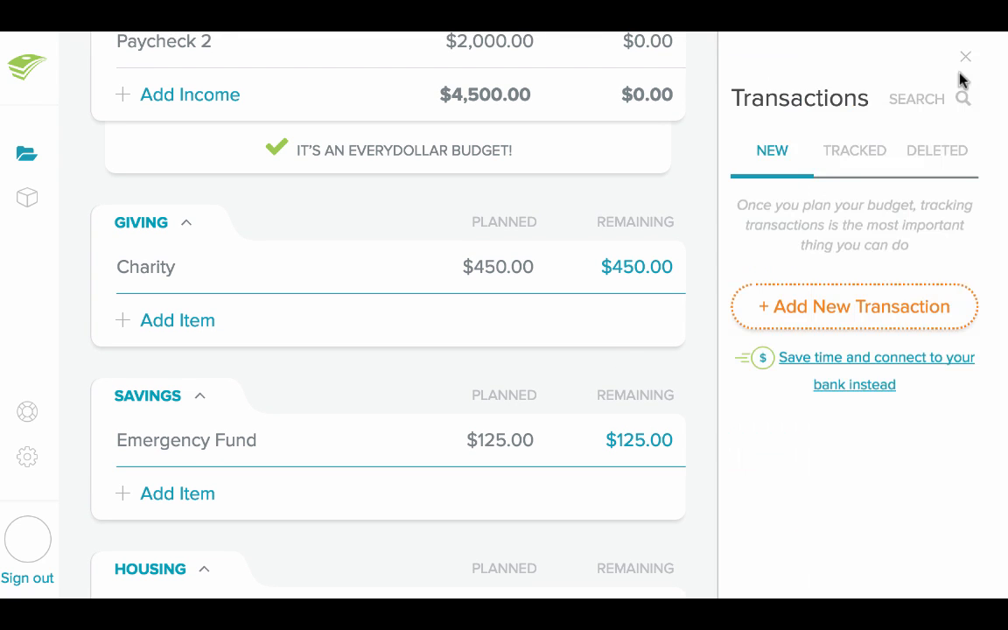
{"action": "left_click", "coordinate": [869, 306]}
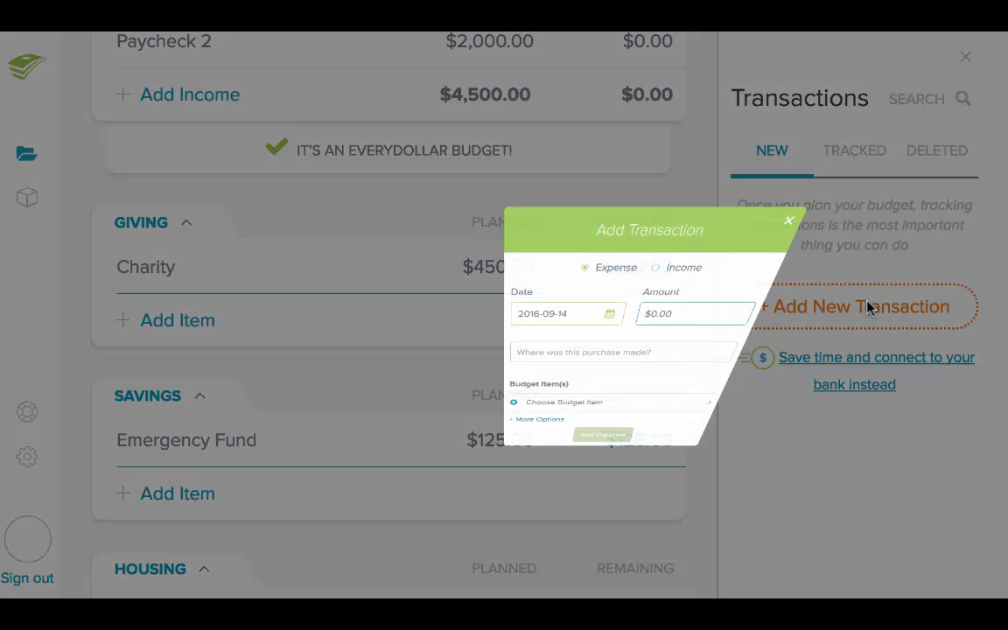
{"action": "left_click", "coordinate": [465, 264]}
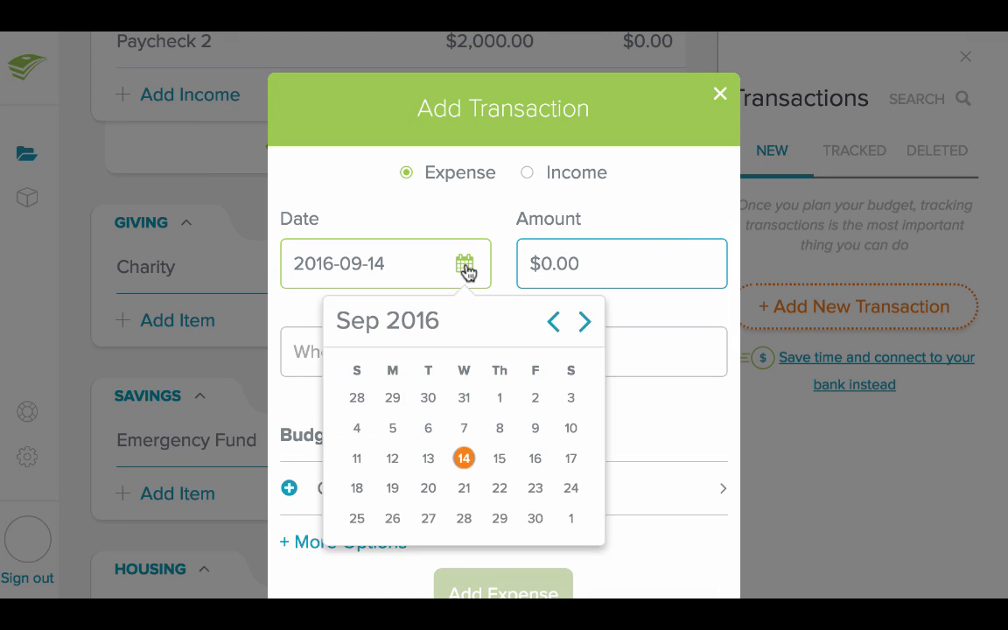
{"action": "left_click", "coordinate": [393, 464]}
Enter $125 as the expense amount and Grocery Store as the place of purchase, and add the expense
{"action": "left_click", "coordinate": [590, 259]}
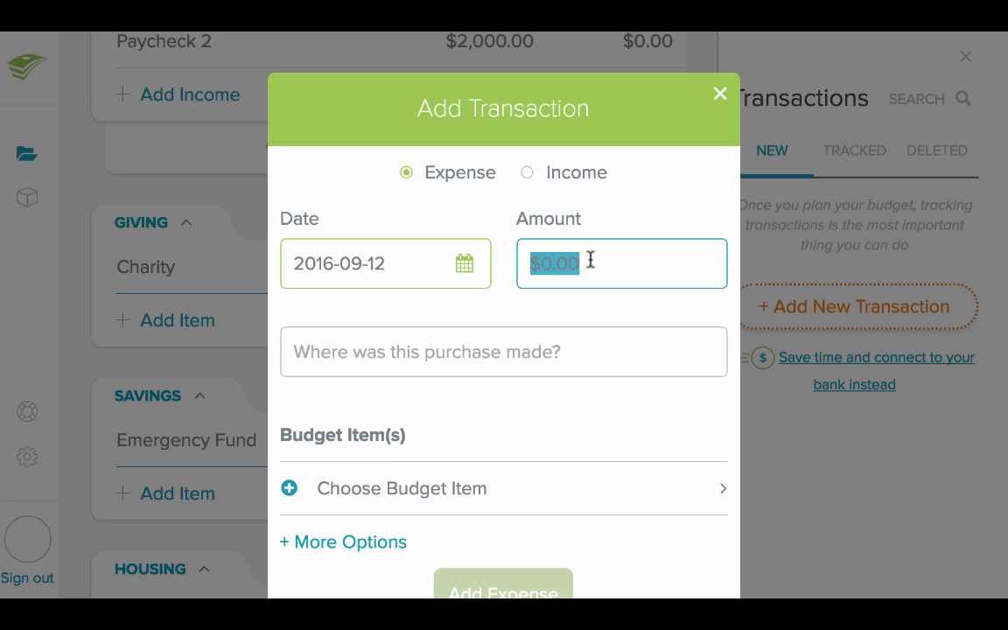
{"action": "type", "text": "125"}
{"action": "left_click", "coordinate": [559, 355]}
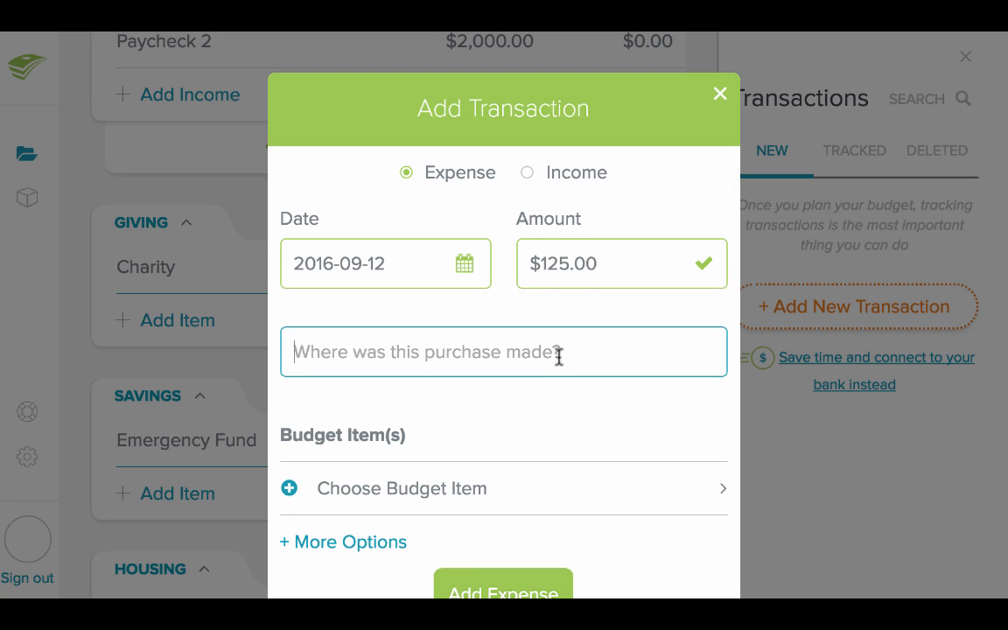
{"action": "type", "text": "Grocery S"}
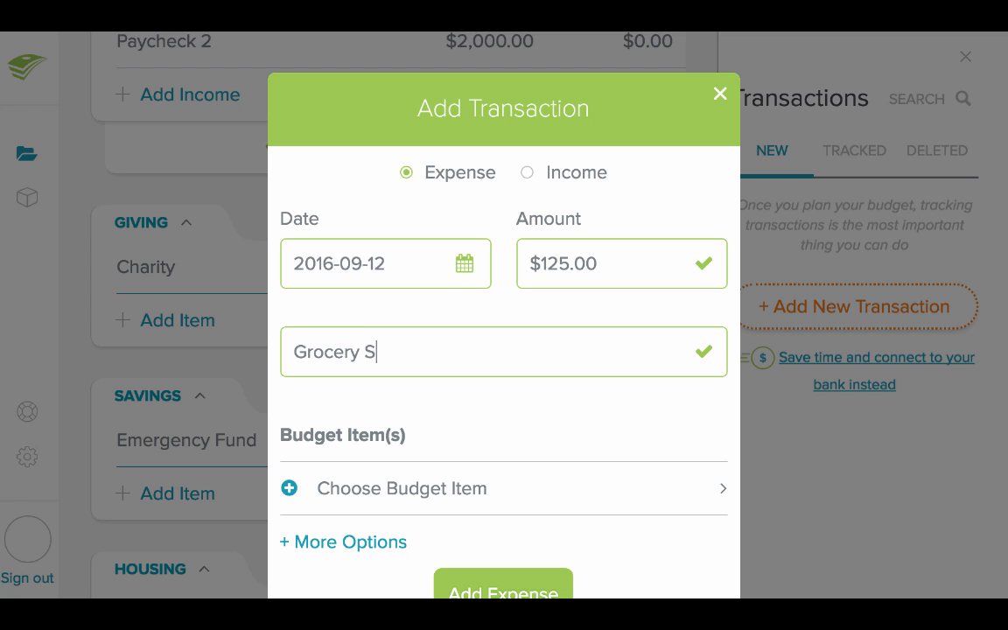
{"action": "type", "text": "tore"}
{"action": "scroll", "coordinate": [560, 402], "scroll_direction": "down", "scroll_amount": 3}
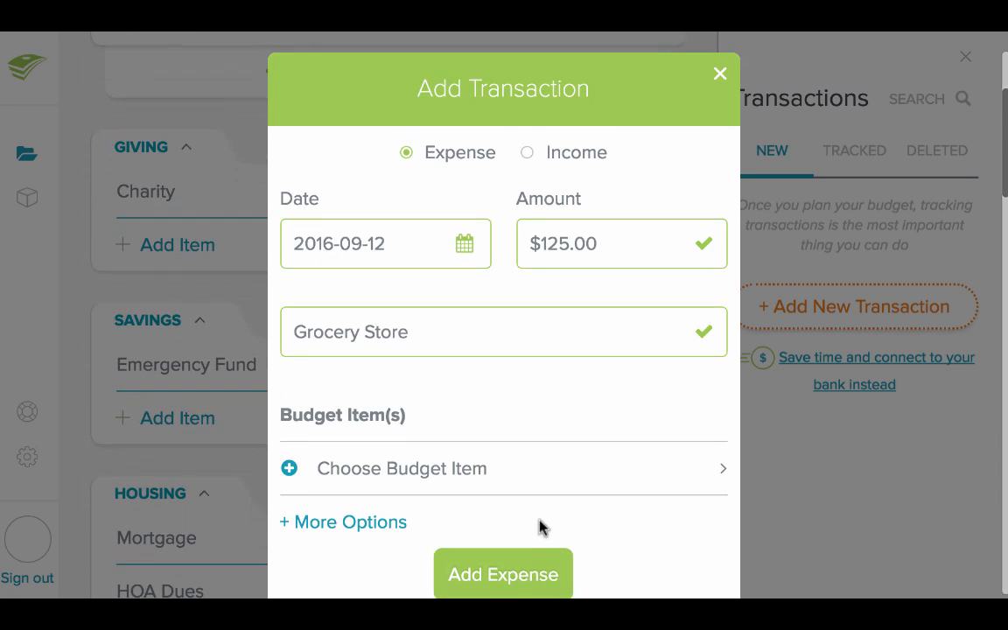
{"action": "left_click", "coordinate": [538, 569]}
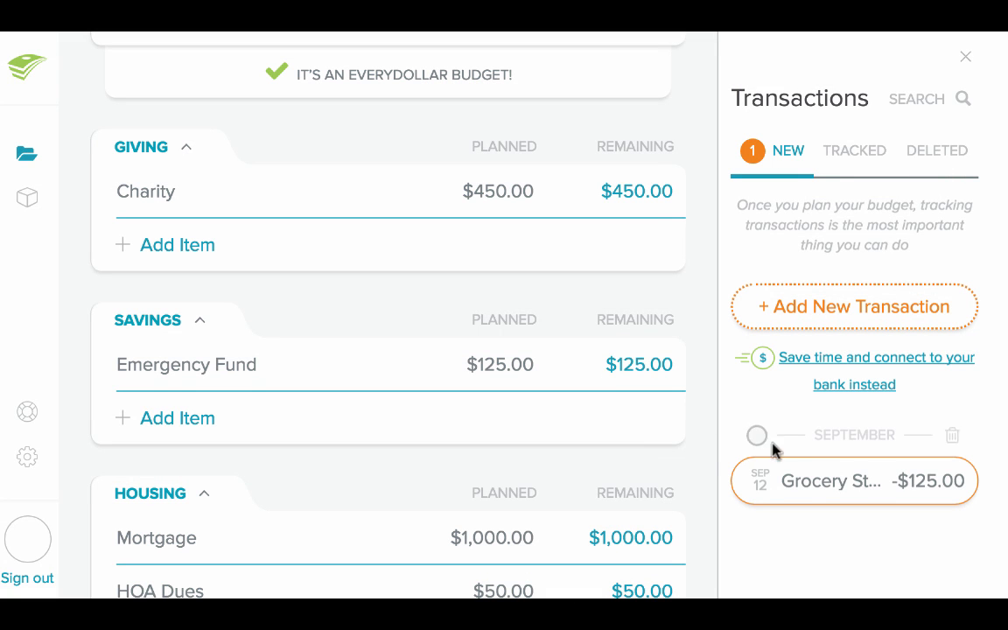
Track the September 12 Grocery Store transaction against the Groceries item in the Food category
{"action": "scroll", "coordinate": [580, 421], "scroll_direction": "down", "scroll_amount": 6}
{"action": "scroll", "coordinate": [580, 421], "scroll_direction": "down", "scroll_amount": 4}
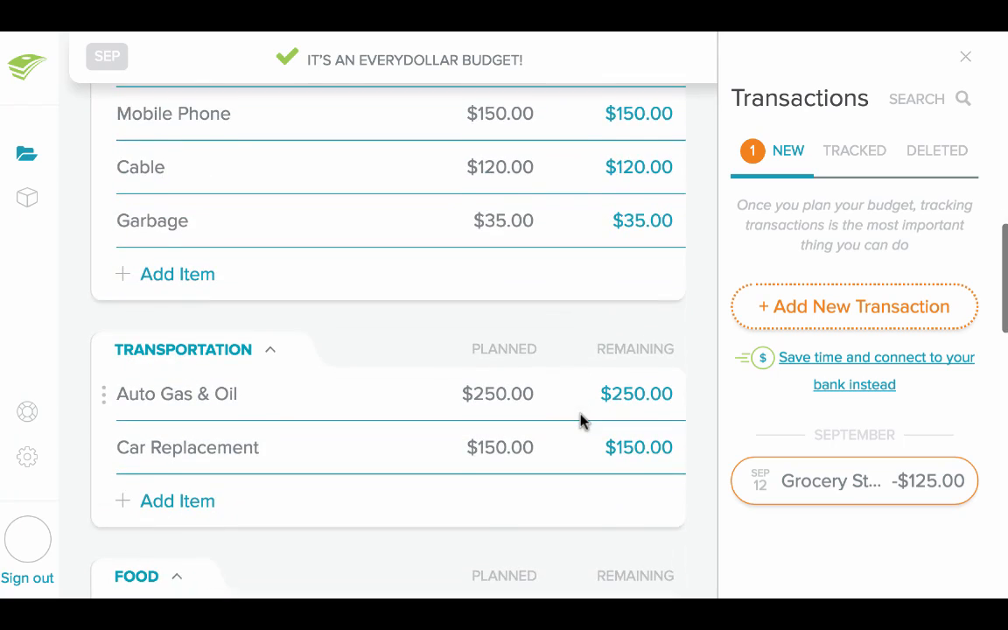
{"action": "left_click_drag", "start_coordinate": [857, 496], "coordinate": [306, 440]}
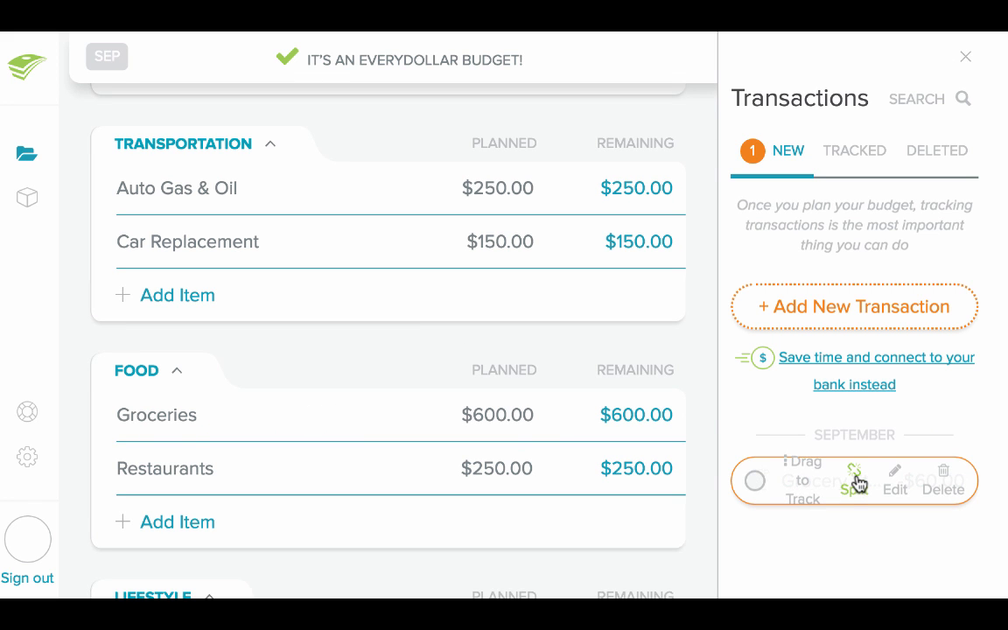
Split the $60 Grocery Store transaction across the Groceries, Miscellaneous and Pet Care budget items
{"action": "left_click", "coordinate": [856, 481]}
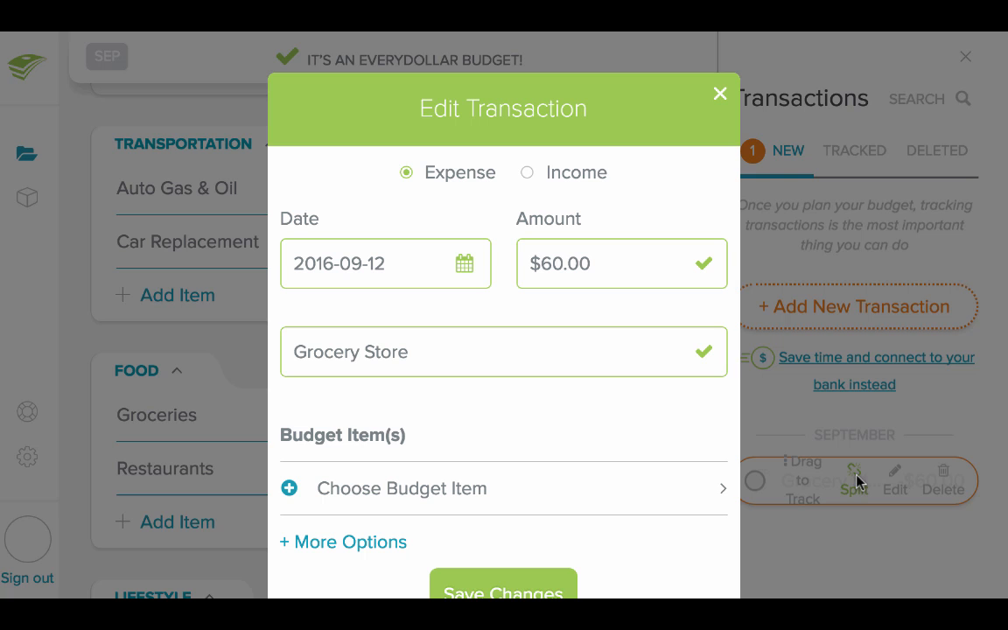
{"action": "left_click", "coordinate": [505, 508]}
{"action": "scroll", "coordinate": [505, 506], "scroll_direction": "down", "scroll_amount": 12}
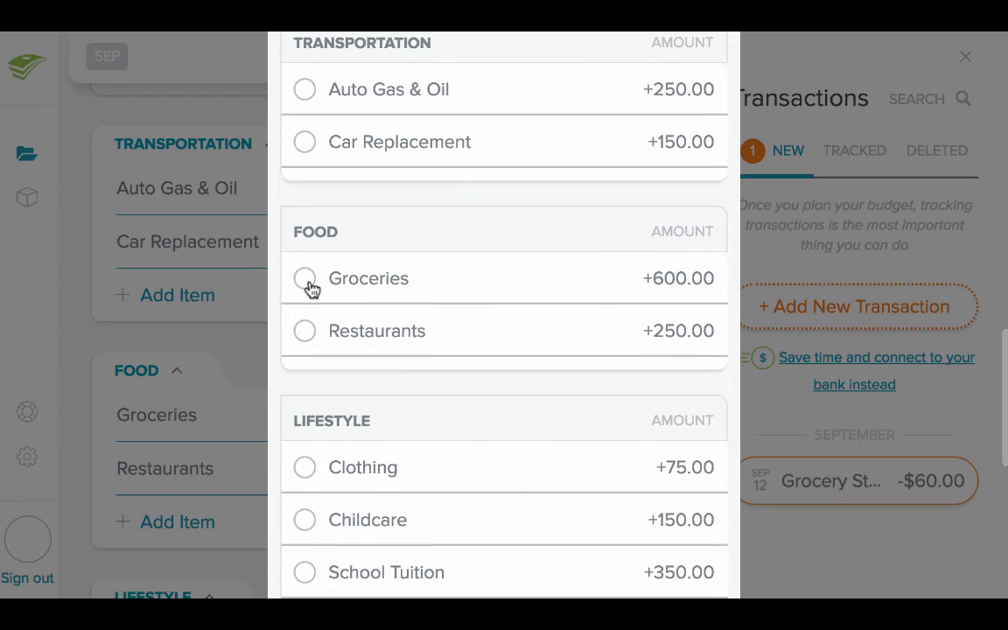
{"action": "left_click", "coordinate": [305, 277]}
{"action": "scroll", "coordinate": [308, 282], "scroll_direction": "down", "scroll_amount": 5}
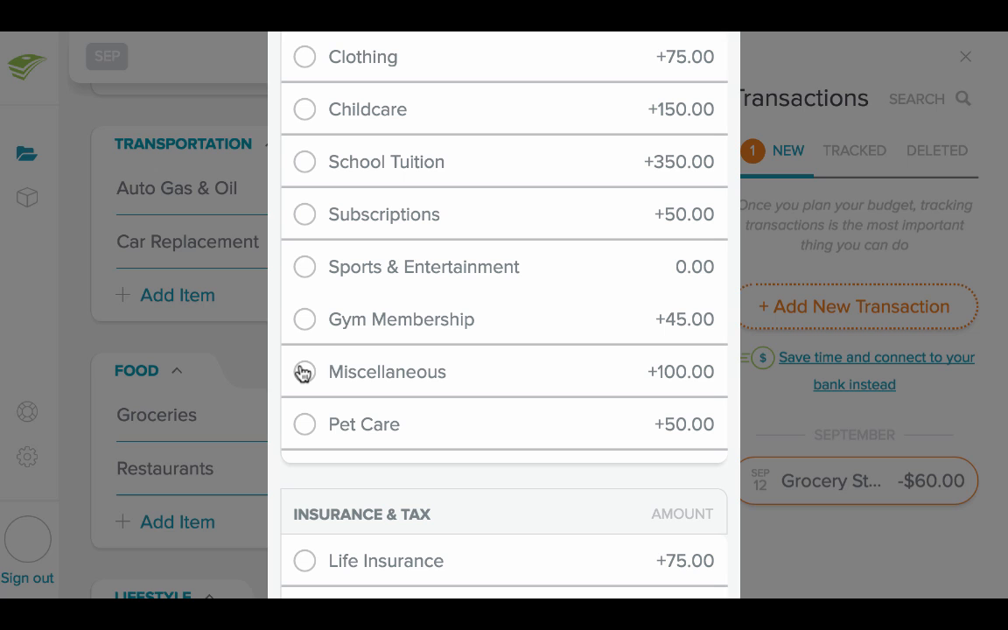
{"action": "left_click", "coordinate": [303, 371]}
{"action": "left_click", "coordinate": [301, 426]}
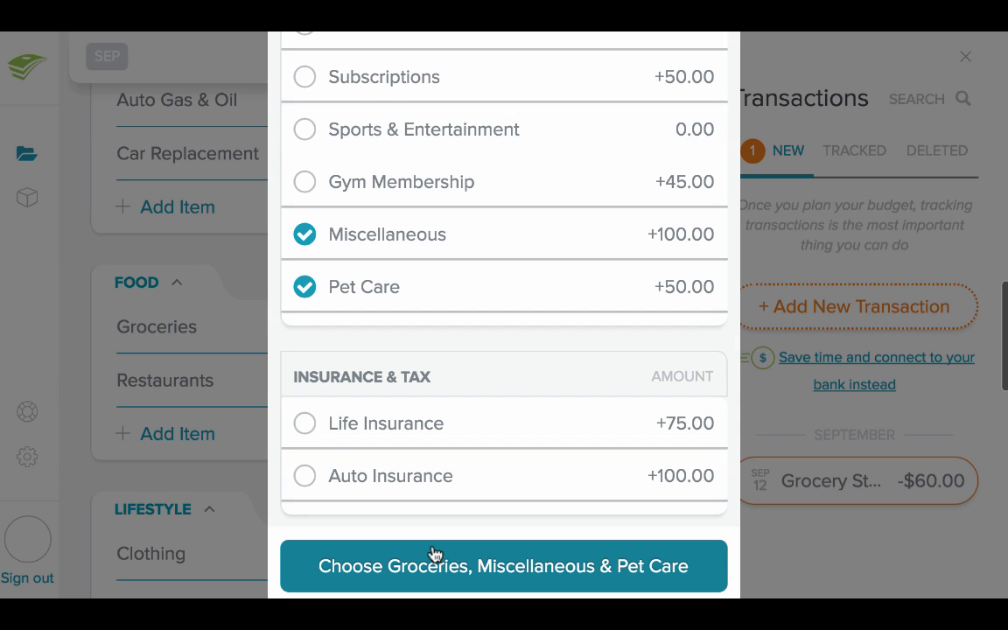
{"action": "left_click", "coordinate": [434, 564]}
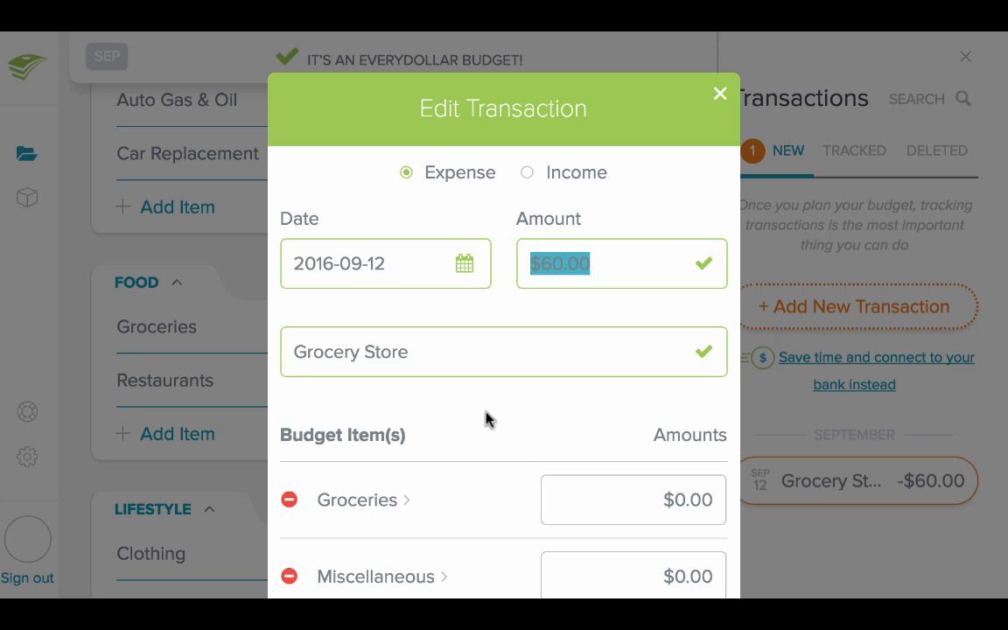
Allocate $25 to Groceries, $15 to Pet Care and $20 to Miscellaneous in the split, and track the expense
{"action": "scroll", "coordinate": [486, 416], "scroll_direction": "down", "scroll_amount": 2}
{"action": "left_click", "coordinate": [685, 340]}
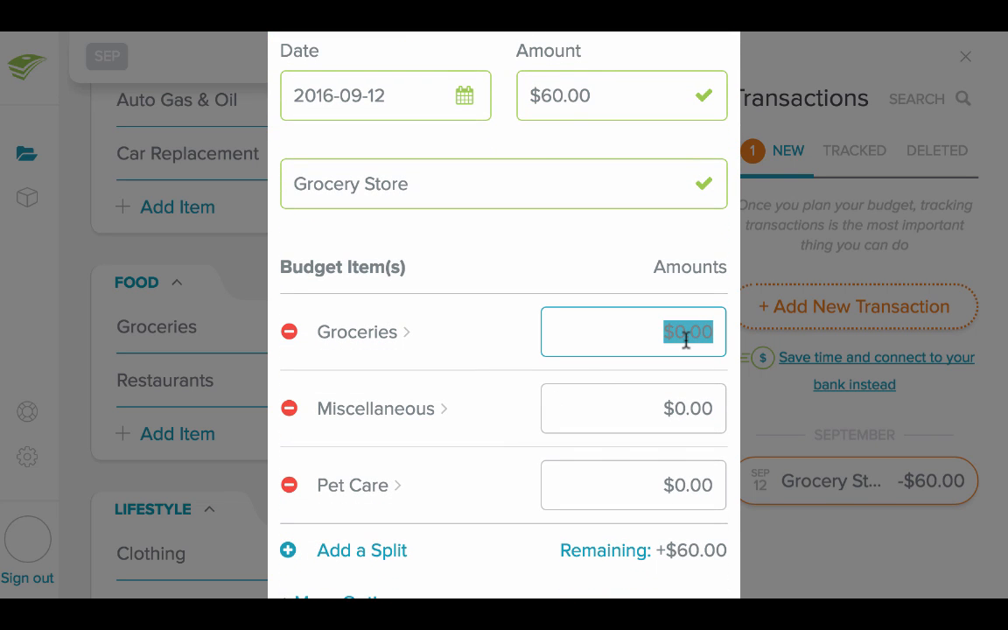
{"action": "type", "text": "25"}
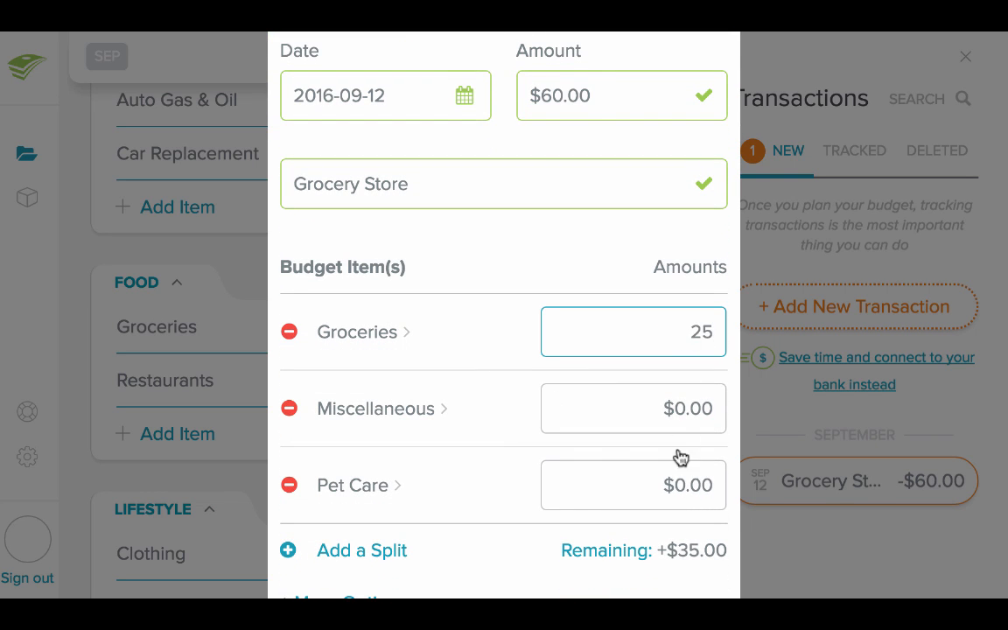
{"action": "left_click", "coordinate": [674, 482]}
{"action": "type", "text": "15"}
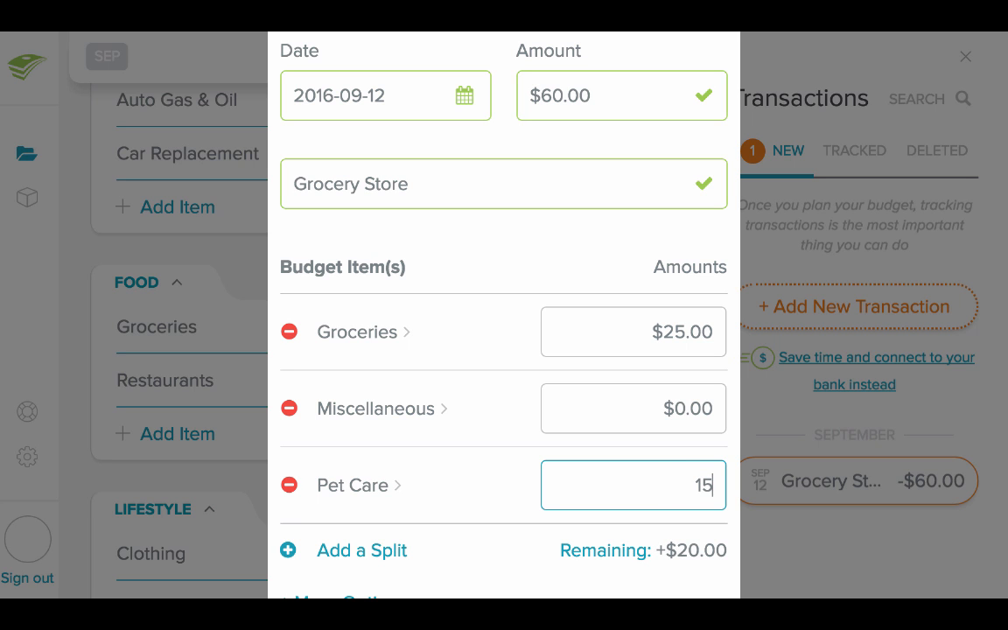
{"action": "left_click", "coordinate": [681, 419]}
{"action": "type", "text": "20"}
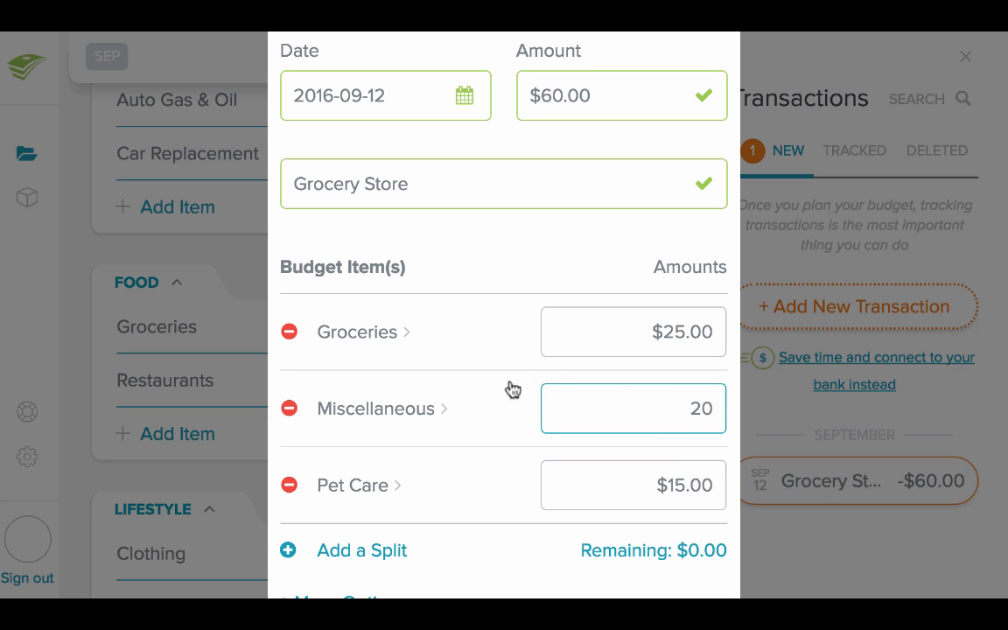
{"action": "scroll", "coordinate": [500, 400], "scroll_direction": "down", "scroll_amount": 1}
{"action": "scroll", "coordinate": [500, 400], "scroll_direction": "down", "scroll_amount": 3}
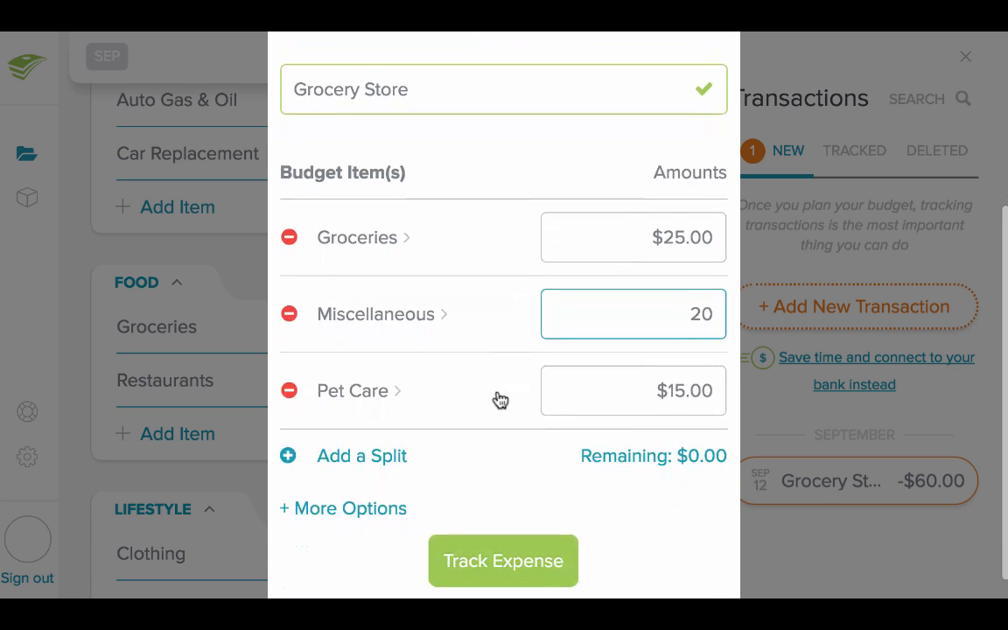
{"action": "left_click", "coordinate": [496, 535]}
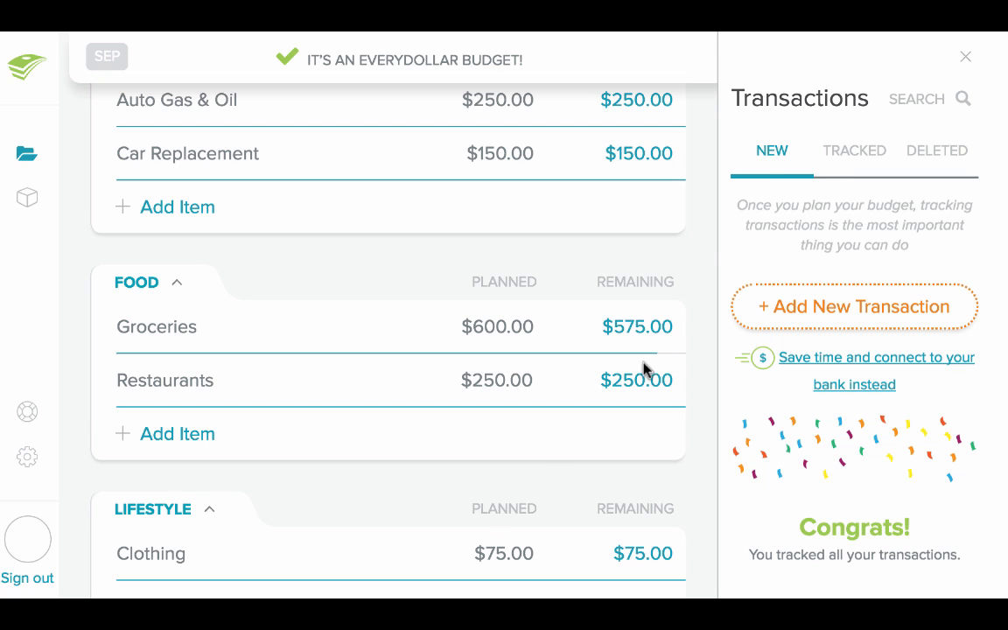
Show the tracked transactions, and view the EveryDollar Plus trial offer and dismiss it
{"action": "left_click", "coordinate": [851, 155]}
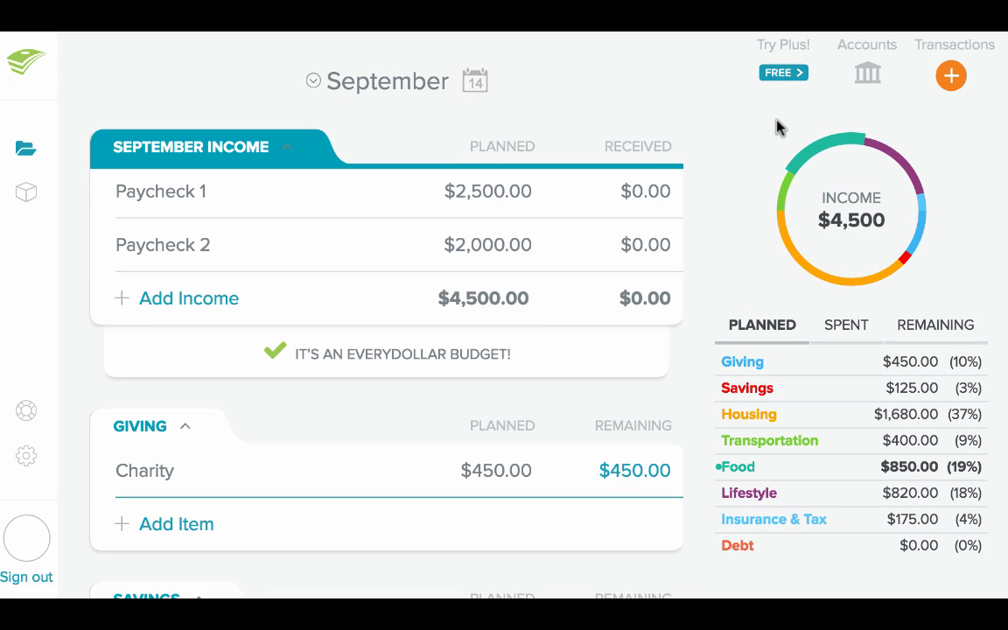
{"action": "left_click", "coordinate": [793, 59]}
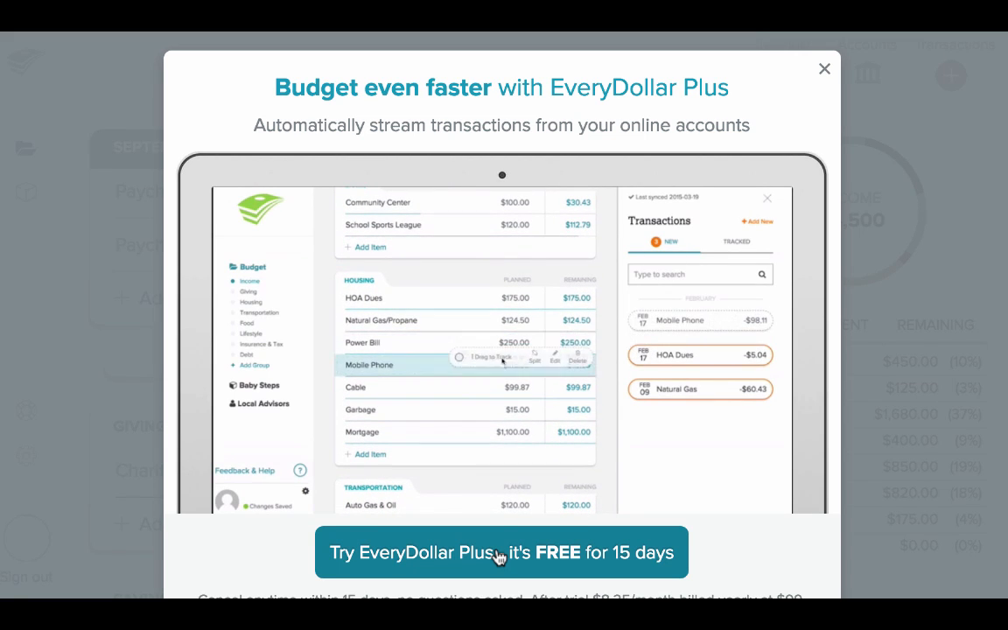
{"action": "left_click", "coordinate": [825, 70]}
Switch the budget categories from remaining to spent amounts at the Groceries item and back to remaining
{"action": "scroll", "coordinate": [764, 136], "scroll_direction": "down", "scroll_amount": 10}
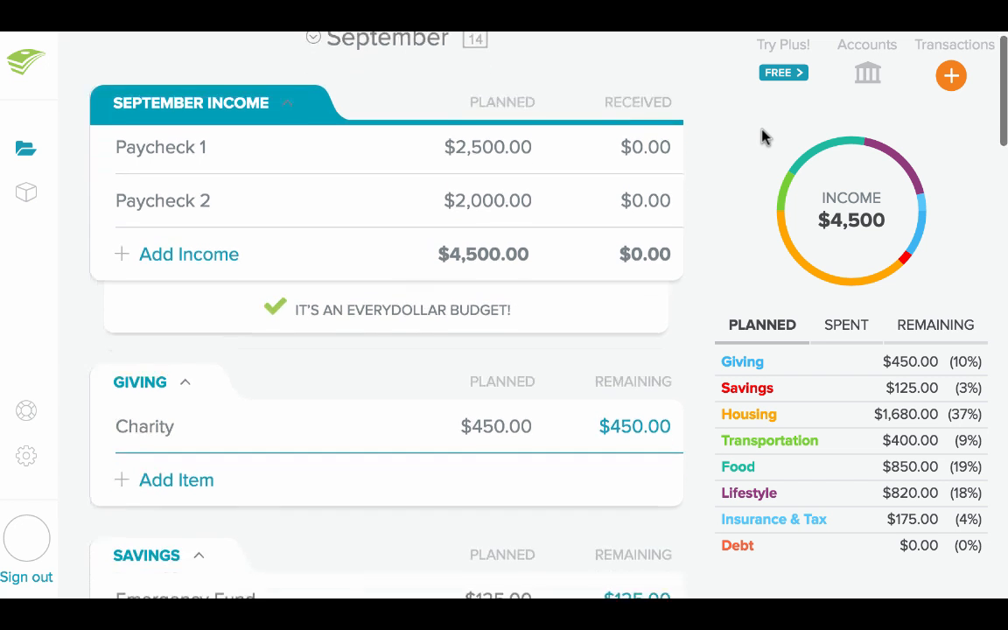
{"action": "scroll", "coordinate": [764, 136], "scroll_direction": "down", "scroll_amount": 5}
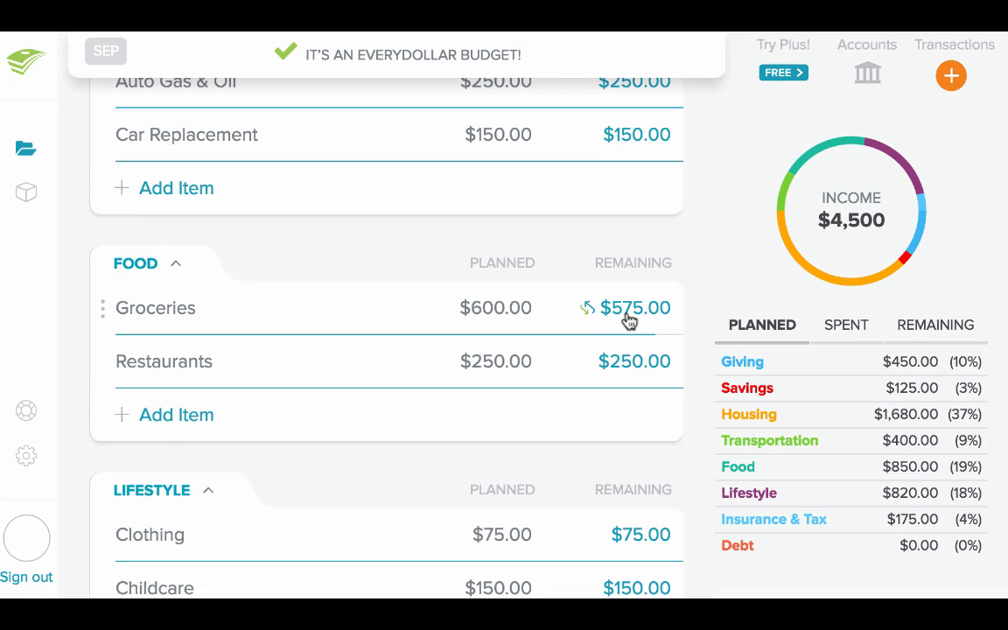
{"action": "left_click", "coordinate": [628, 320]}
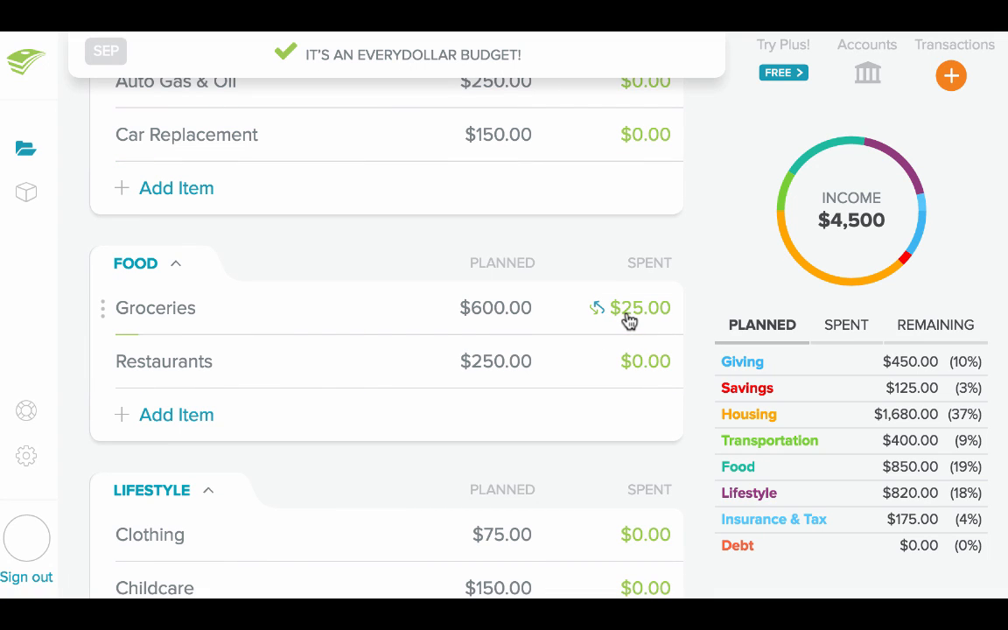
{"action": "left_click", "coordinate": [628, 321]}
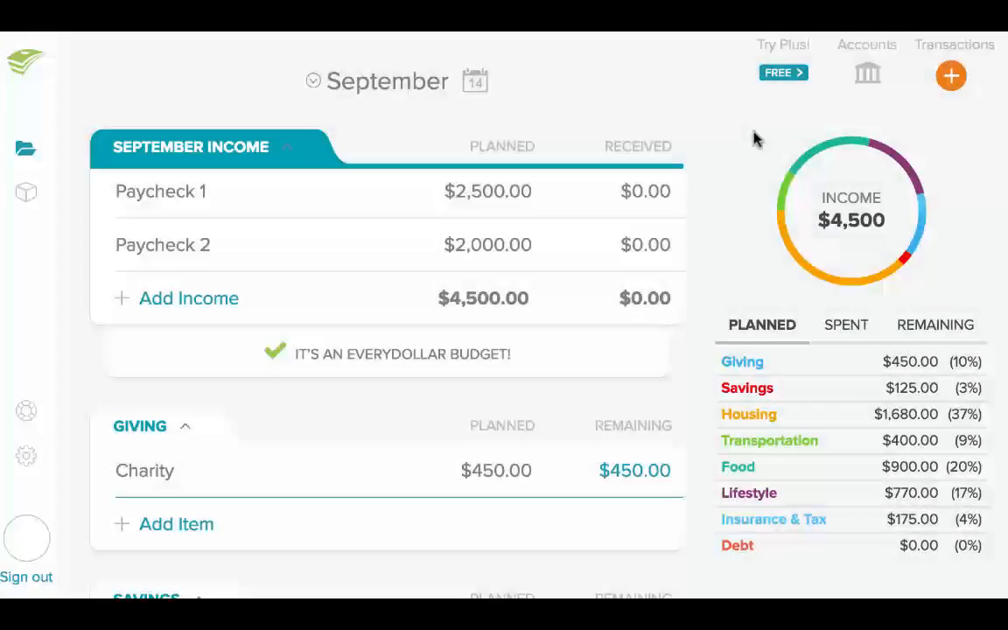
Review the planned and remaining amounts of the Restaurants item in the Food category
{"action": "scroll", "coordinate": [717, 175], "scroll_direction": "down", "scroll_amount": 3}
{"action": "scroll", "coordinate": [709, 190], "scroll_direction": "down", "scroll_amount": 10}
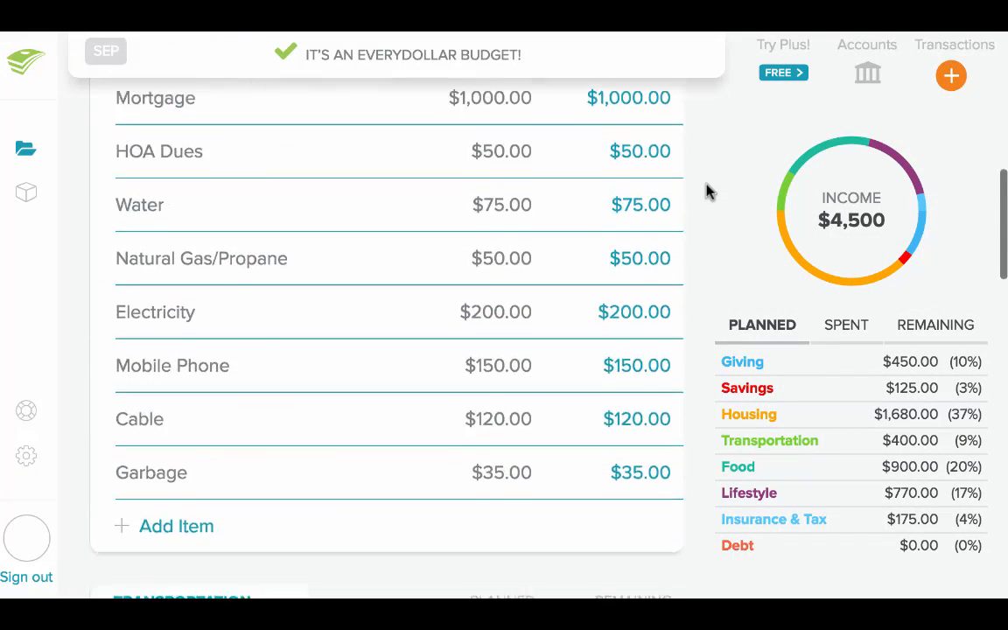
{"action": "scroll", "coordinate": [709, 190], "scroll_direction": "down", "scroll_amount": 1}
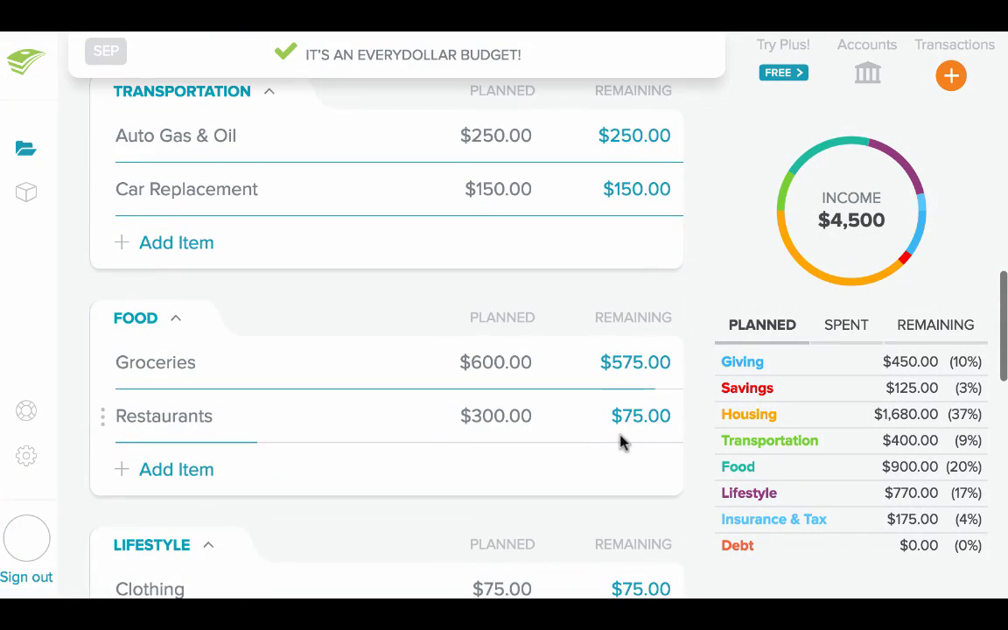
Switch the budget categories to spent amounts at the Restaurants item and back to remaining amounts
{"action": "left_click", "coordinate": [645, 432]}
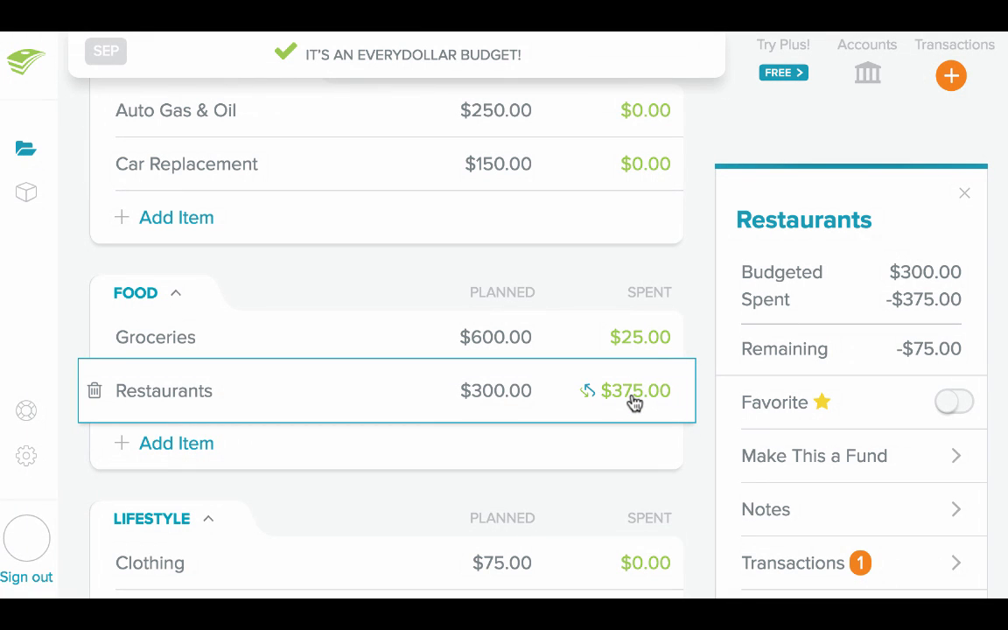
{"action": "left_click", "coordinate": [634, 400]}
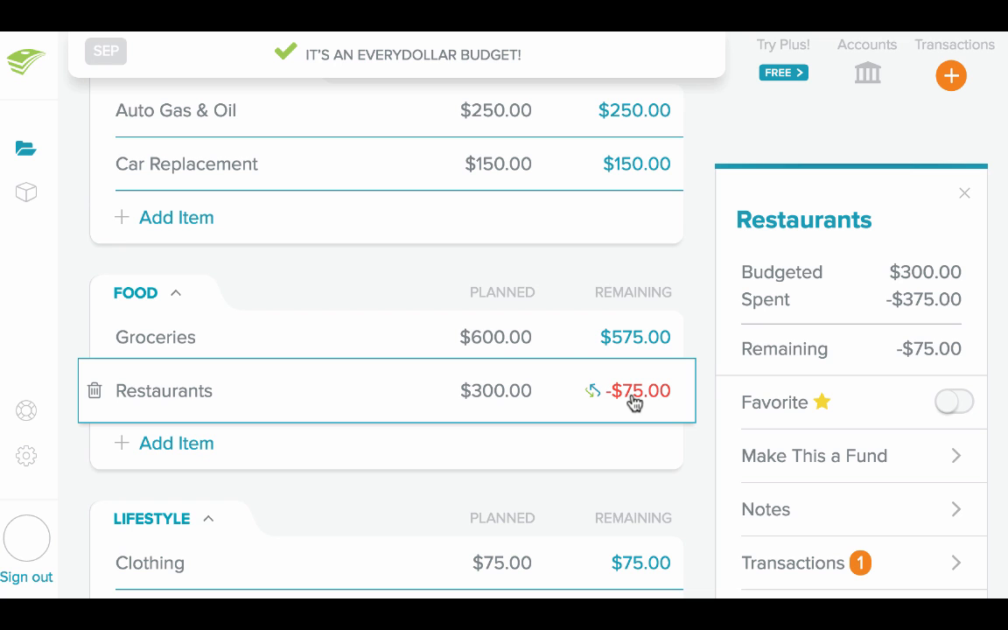
Set the planned amounts to $550 for Groceries in Food and $225 for Auto Gas & Oil in Transportation
{"action": "left_click", "coordinate": [498, 339]}
{"action": "type", "text": "550"}
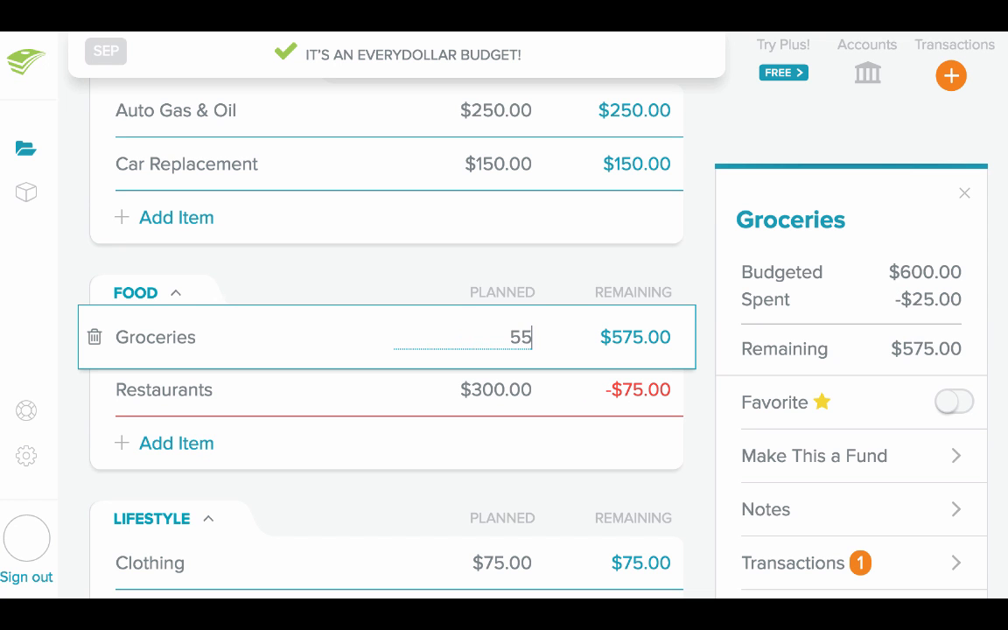
{"action": "left_click", "coordinate": [483, 104]}
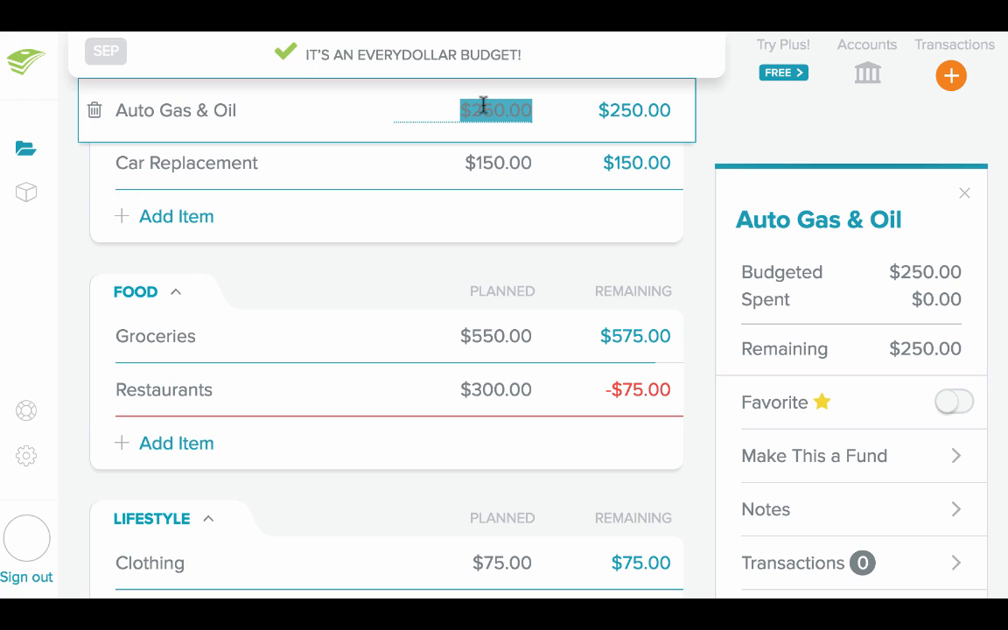
{"action": "type", "text": "225"}
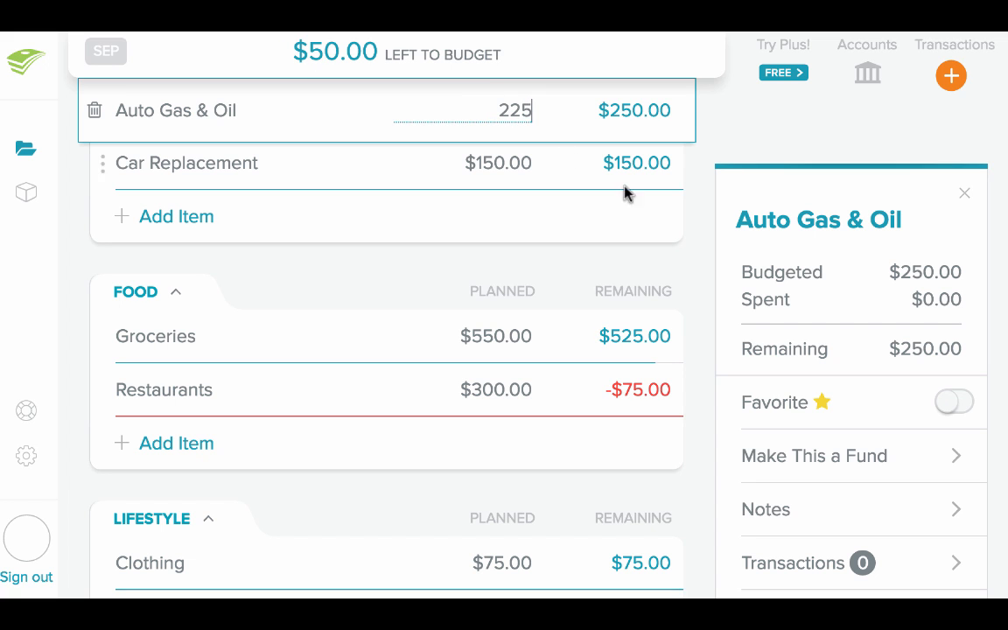
{"action": "left_click", "coordinate": [662, 261]}
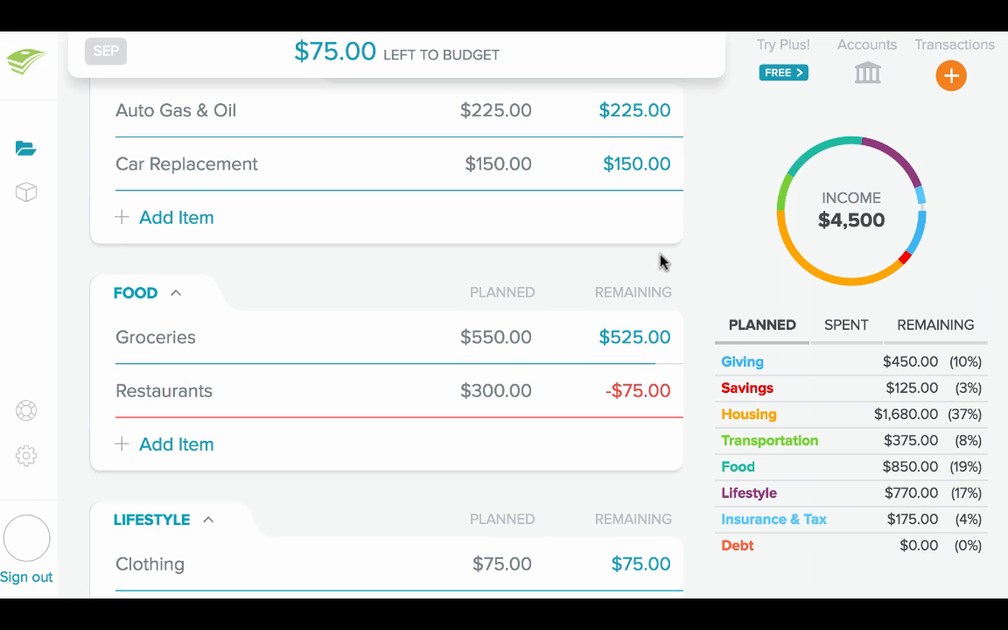
Set the planned amount of the Restaurants item in the Food category to $375
{"action": "left_click", "coordinate": [506, 393]}
{"action": "type", "text": "375"}
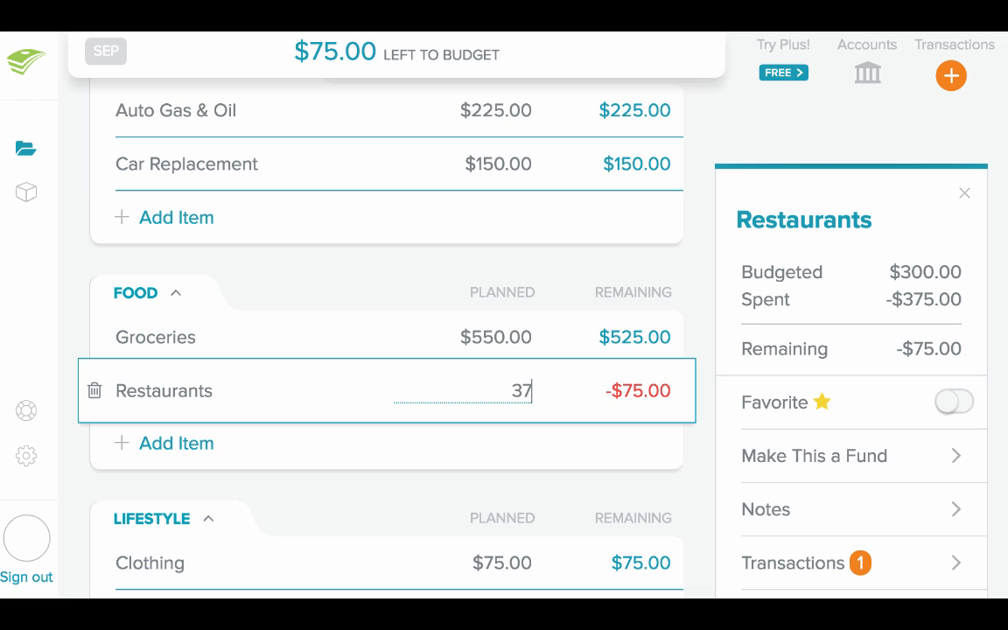
{"action": "left_click", "coordinate": [570, 481]}
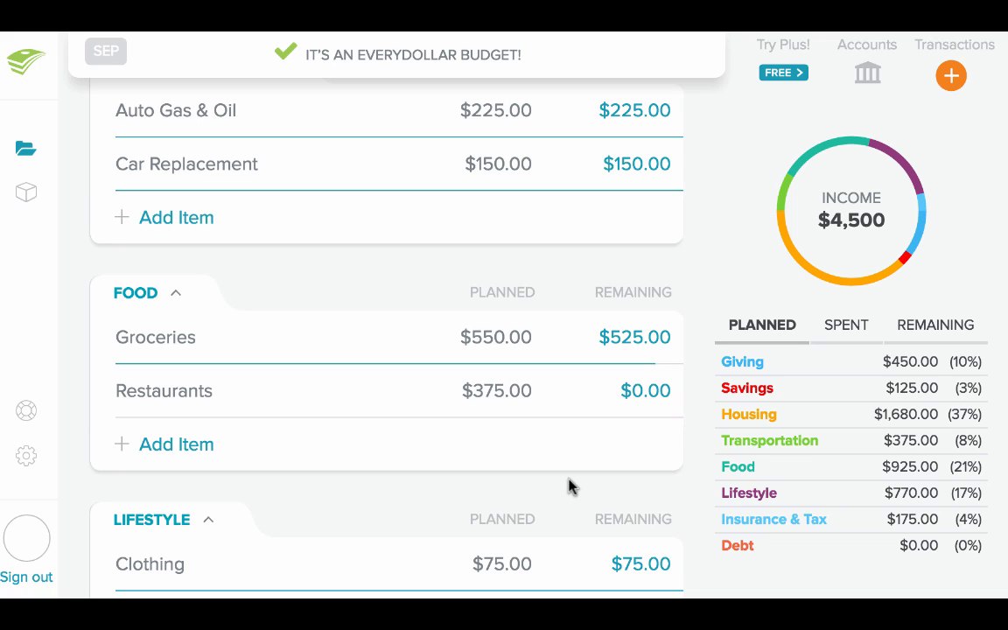
Add an item named Vacation to the Savings category with a planned amount of $500
{"action": "scroll", "coordinate": [568, 486], "scroll_direction": "up", "scroll_amount": 15}
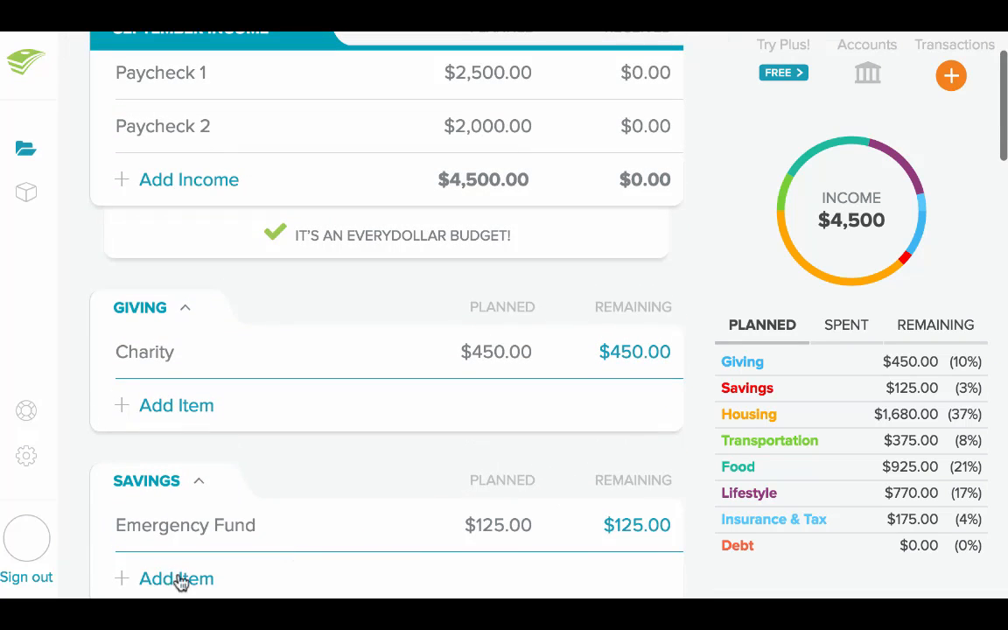
{"action": "left_click", "coordinate": [170, 579]}
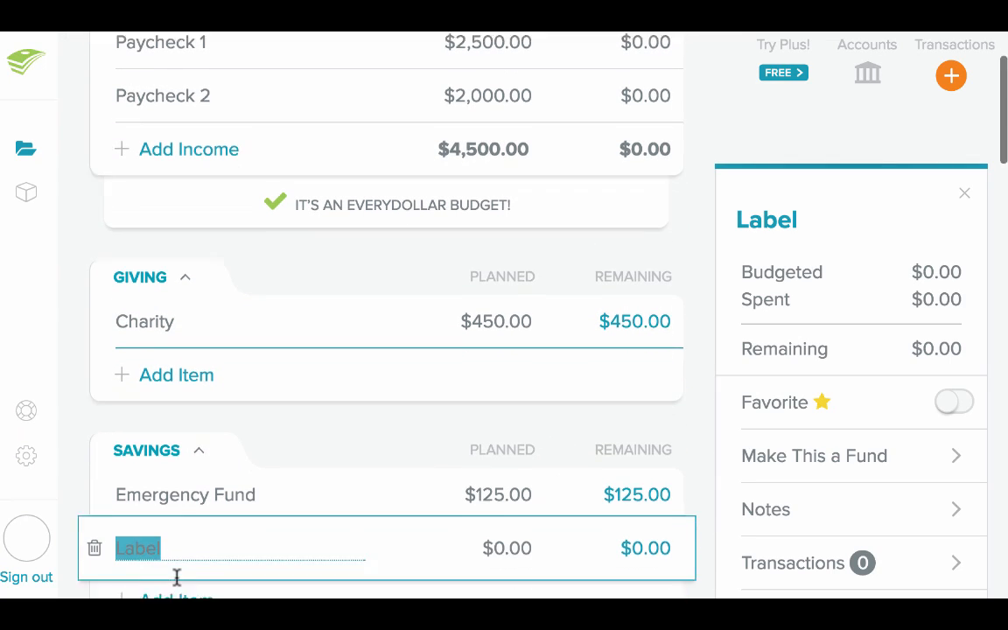
{"action": "type", "text": "Vacation"}
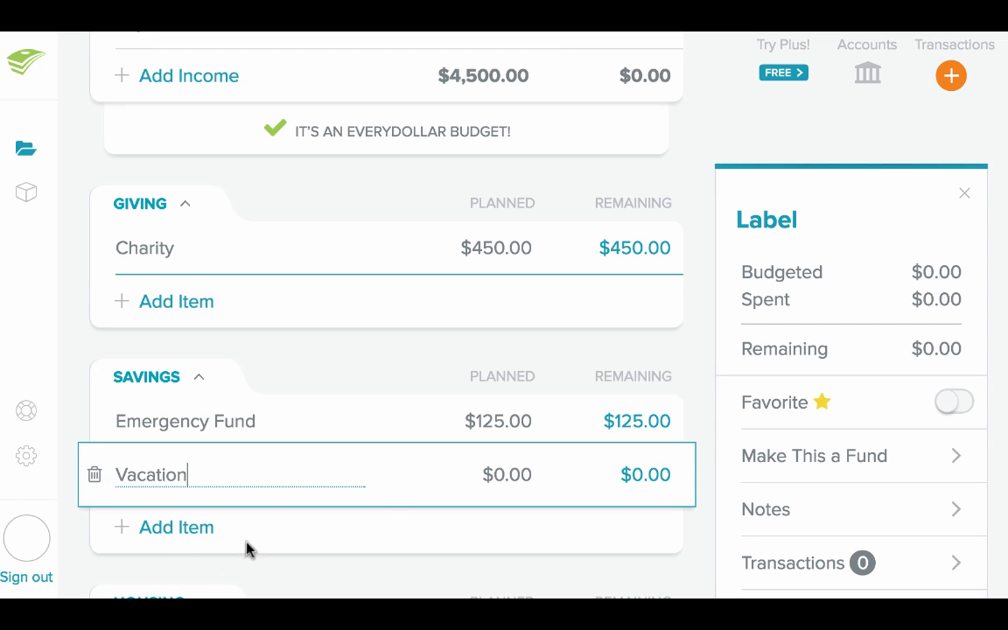
{"action": "left_click", "coordinate": [491, 477]}
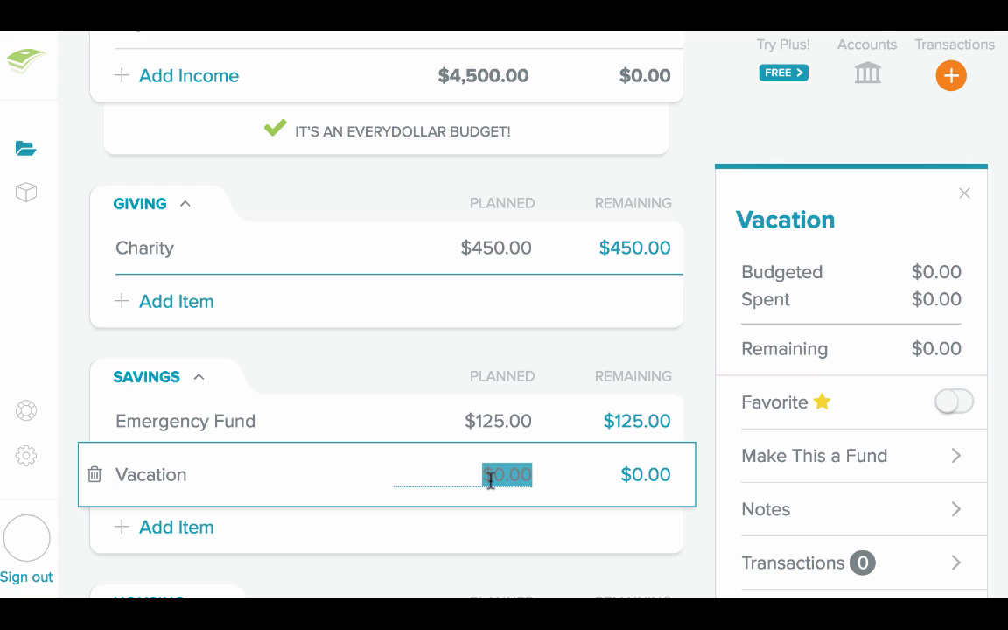
{"action": "type", "text": "500"}
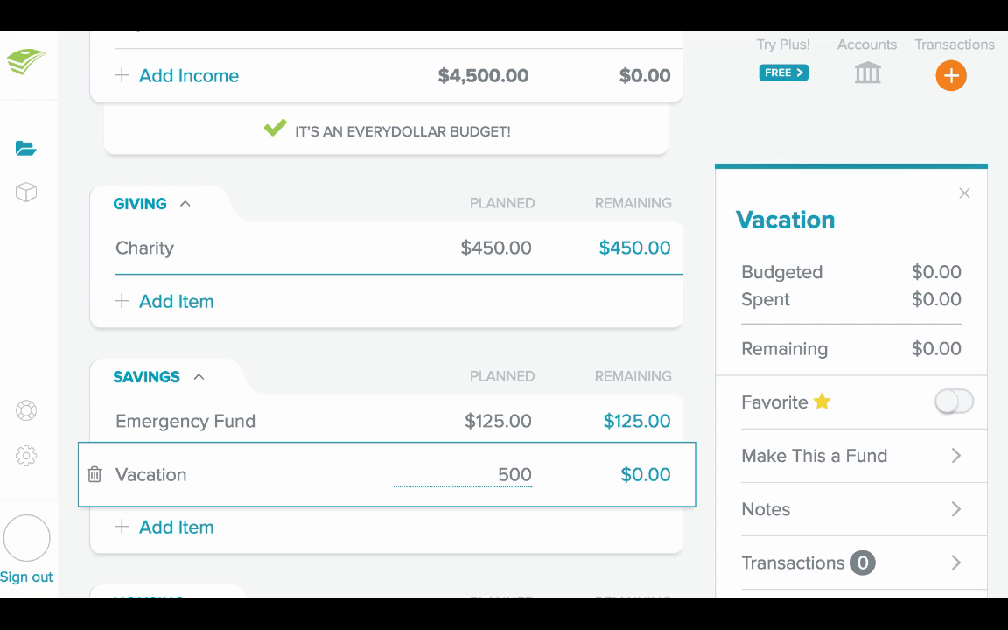
{"action": "left_click", "coordinate": [480, 569]}
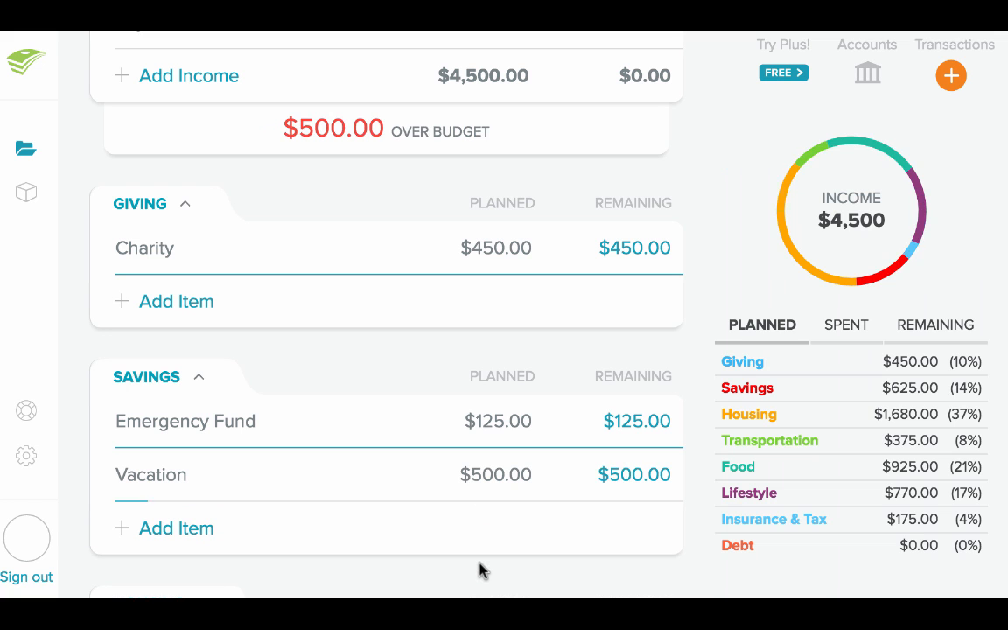
Make the Vacation item a fund with a savings goal of $2000 and save it
{"action": "left_click", "coordinate": [406, 476]}
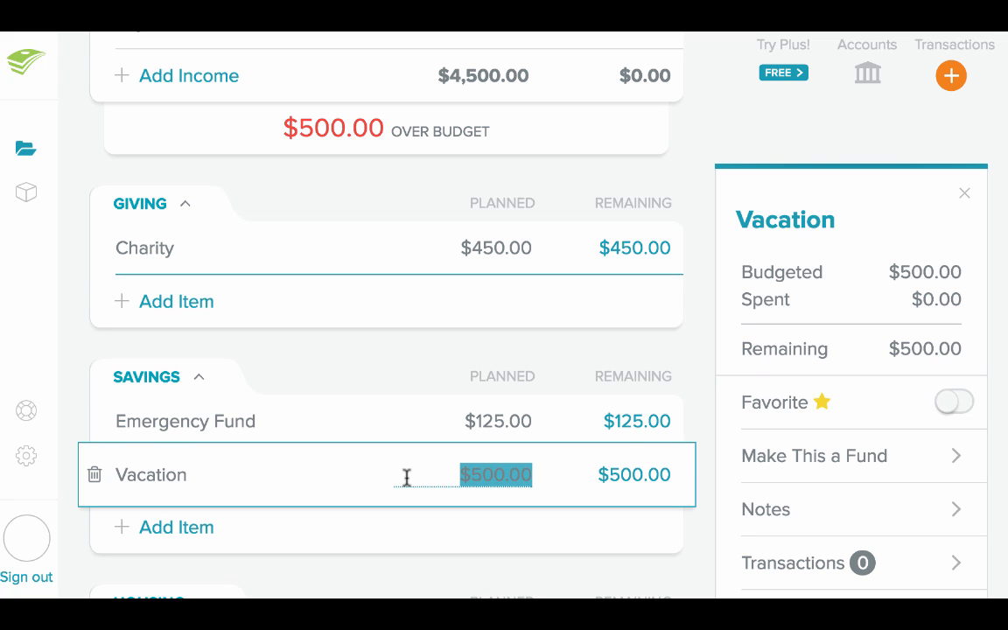
{"action": "left_click", "coordinate": [916, 448]}
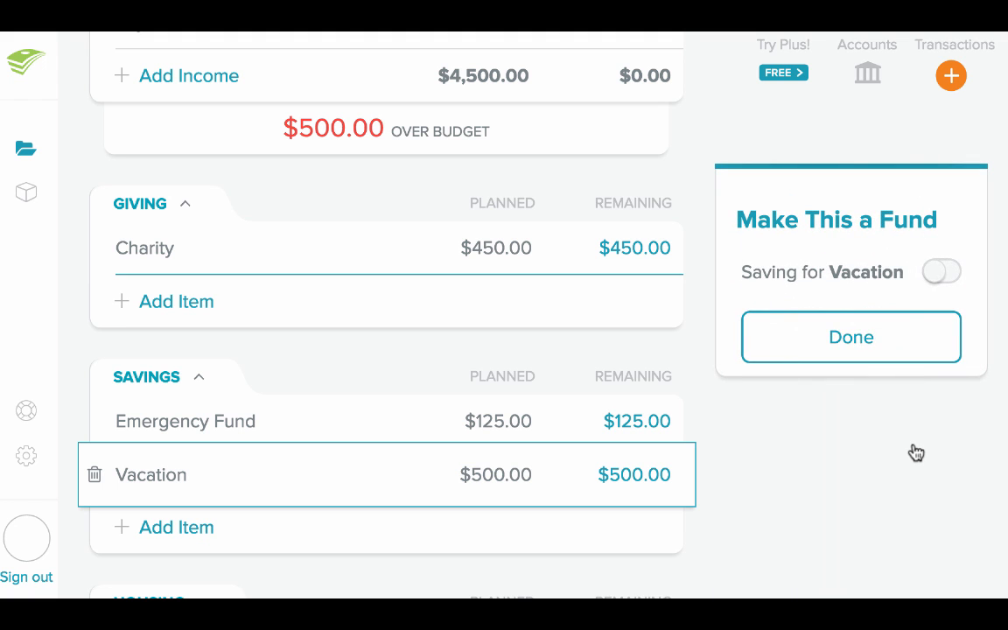
{"action": "left_click", "coordinate": [938, 275]}
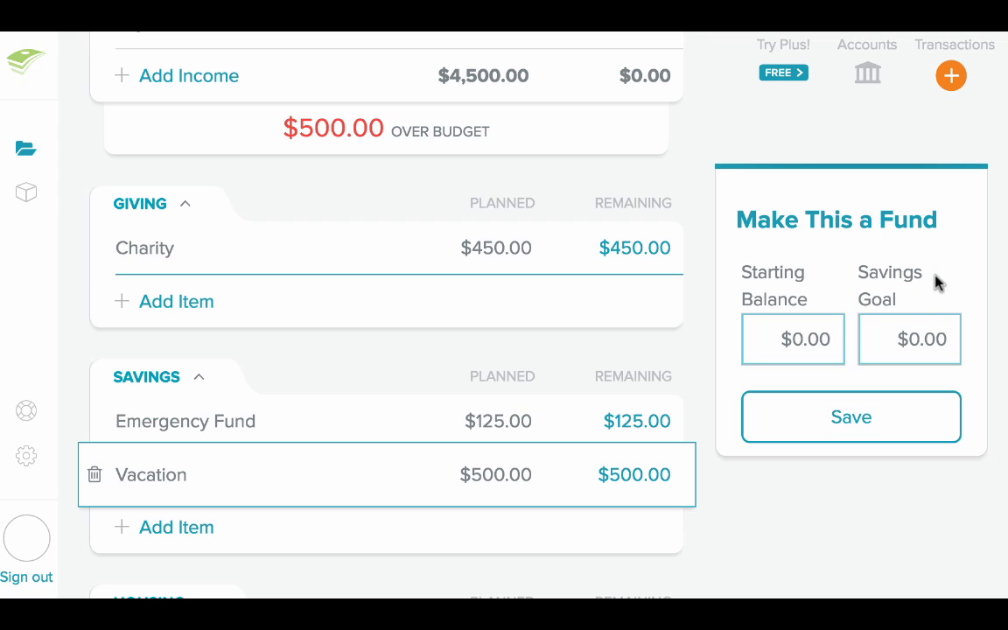
{"action": "left_click", "coordinate": [907, 346]}
{"action": "type", "text": "2000"}
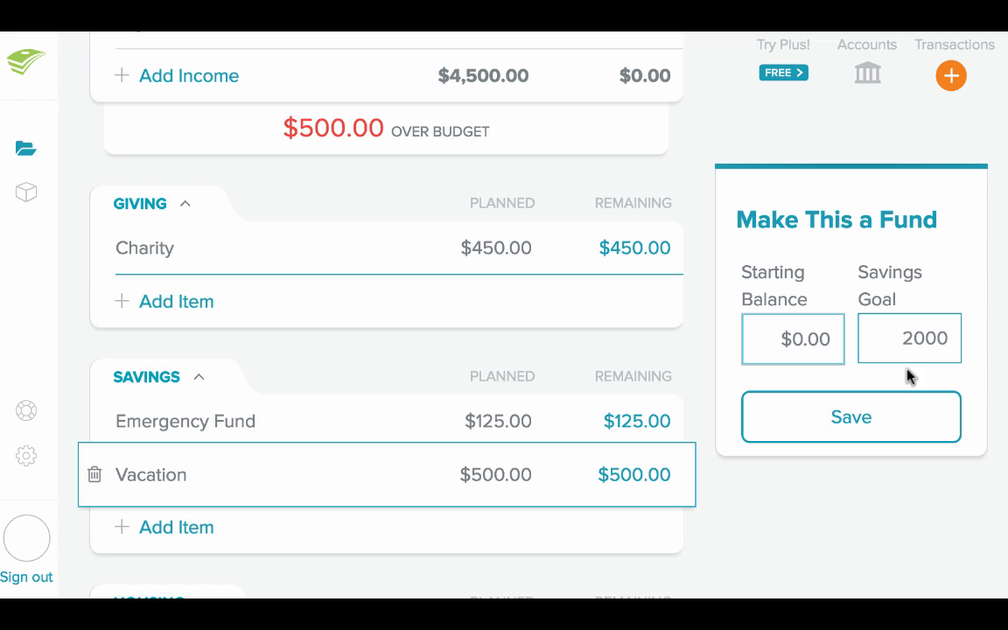
{"action": "left_click", "coordinate": [895, 418]}
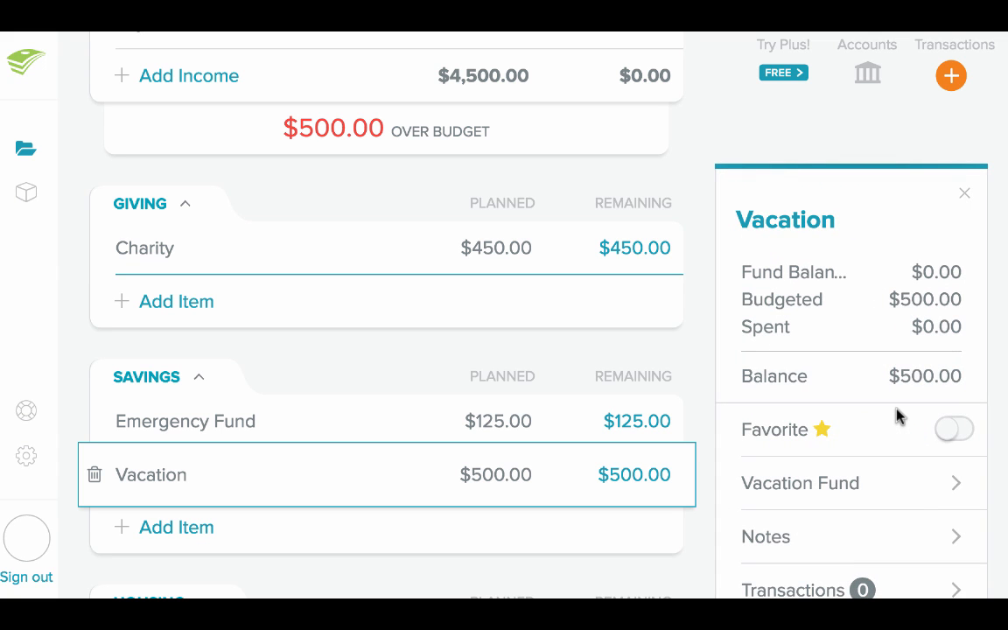
{"action": "scroll", "coordinate": [899, 417], "scroll_direction": "down", "scroll_amount": 1}
{"action": "scroll", "coordinate": [898, 417], "scroll_direction": "down", "scroll_amount": 1}
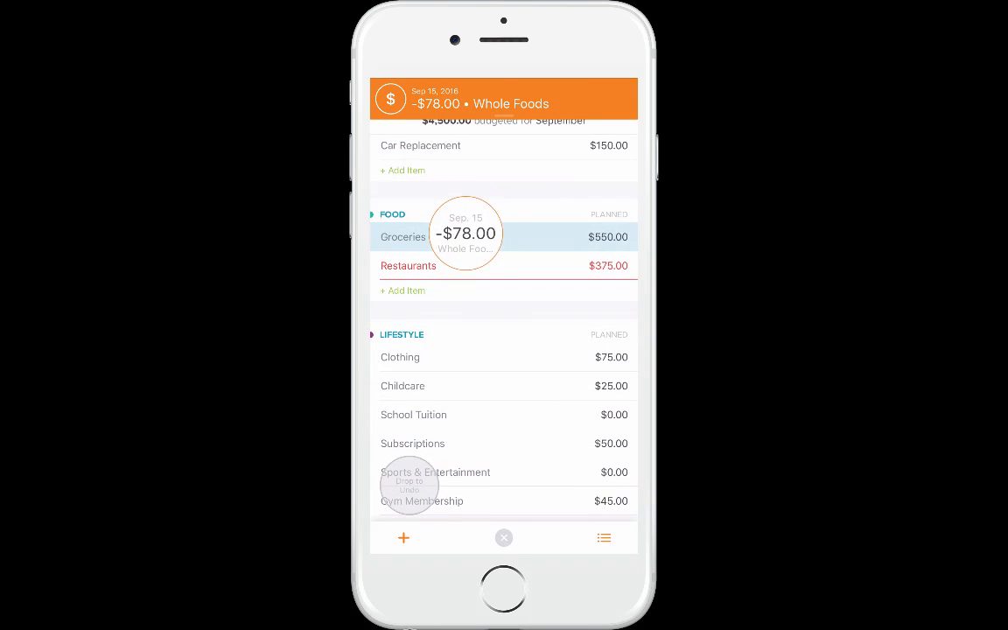
In the EveryDollar mobile app, open the Restaurants item and set its planned amount to $400
{"action": "left_click", "coordinate": [503, 266]}
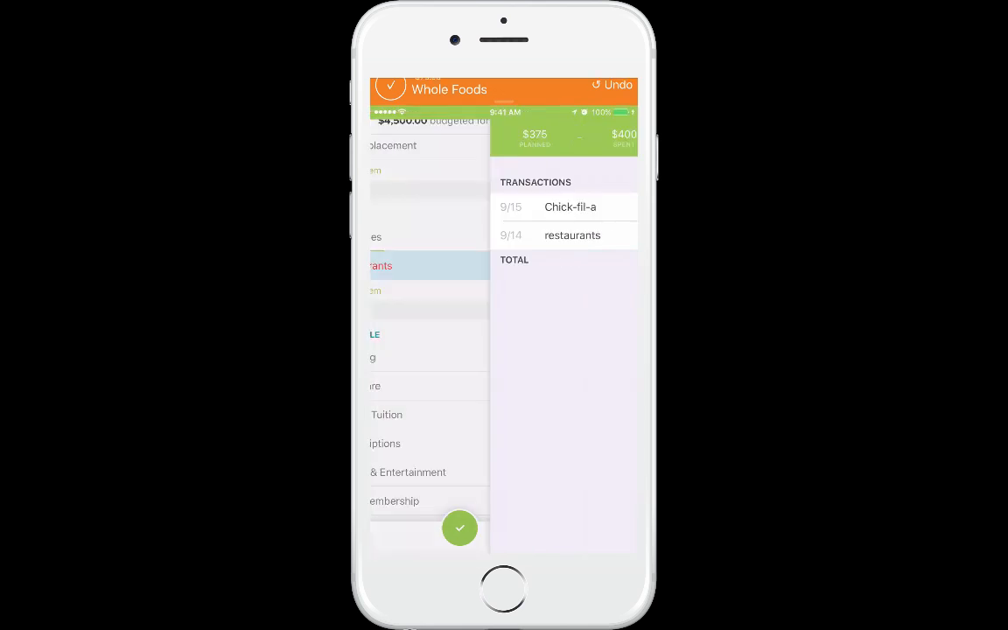
{"action": "left_click", "coordinate": [415, 137]}
{"action": "key", "text": "BackSpace"}
{"action": "key", "text": "BackSpace"}
{"action": "key", "text": "BackSpace"}
{"action": "key", "text": "BackSpace"}
{"action": "key", "text": "BackSpace"}
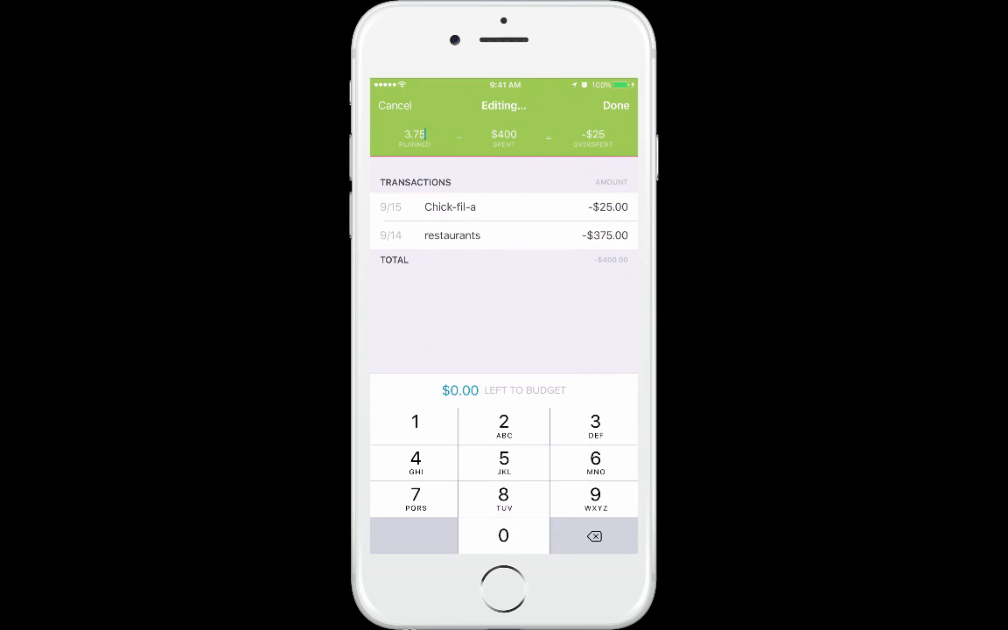
{"action": "type", "text": "400.00"}
{"action": "left_click", "coordinate": [616, 105]}
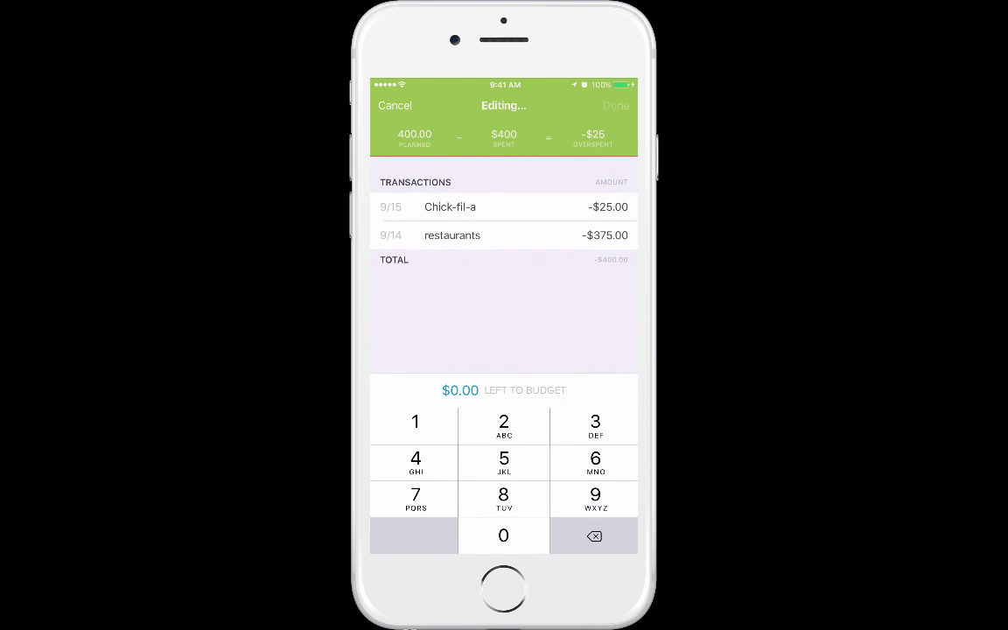